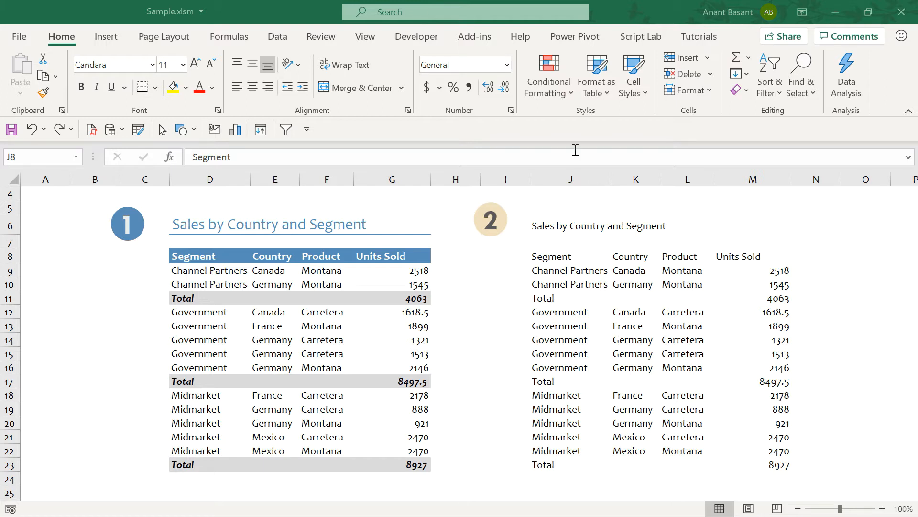
- Browse the Format Cells dialog's Alignment, Font, Border, Fill and Number tabs
{"action": "left_click", "coordinate": [512, 112]}
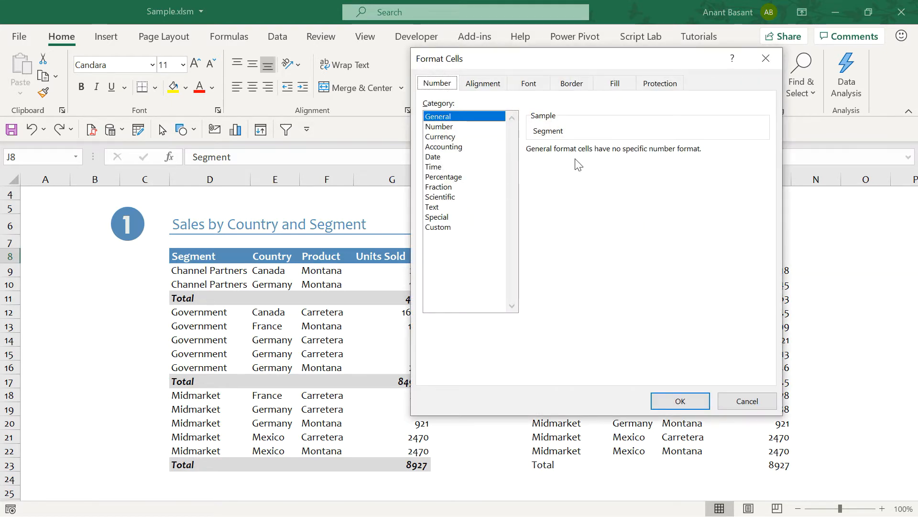
{"action": "left_click_drag", "start_coordinate": [605, 60], "coordinate": [651, 117]}
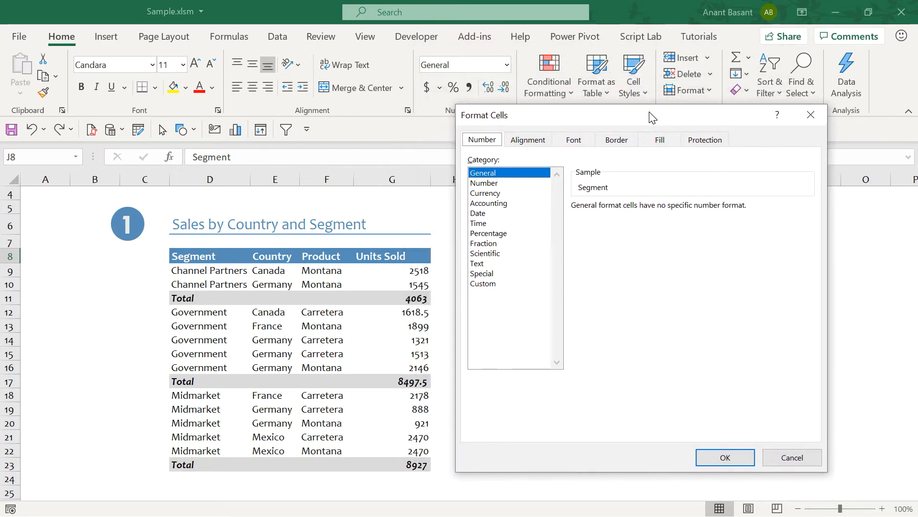
{"action": "left_click", "coordinate": [528, 143]}
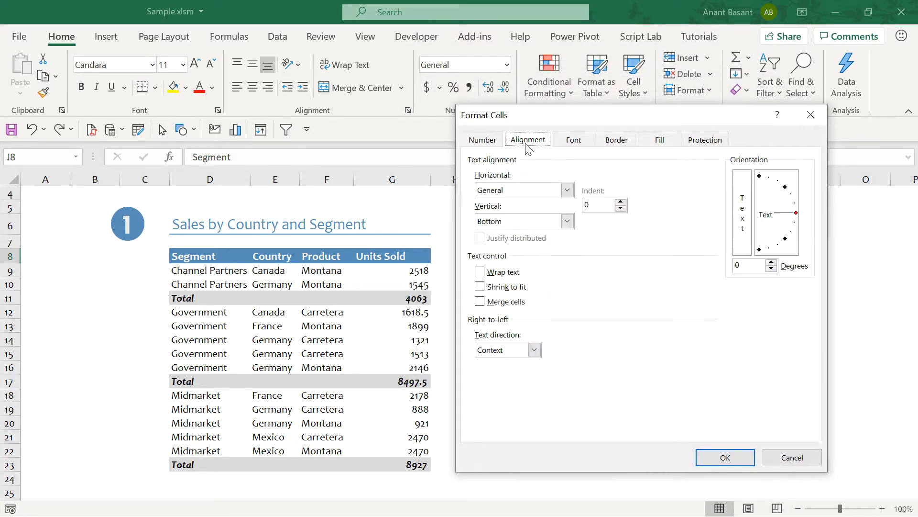
{"action": "left_click", "coordinate": [577, 143]}
{"action": "left_click", "coordinate": [616, 143]}
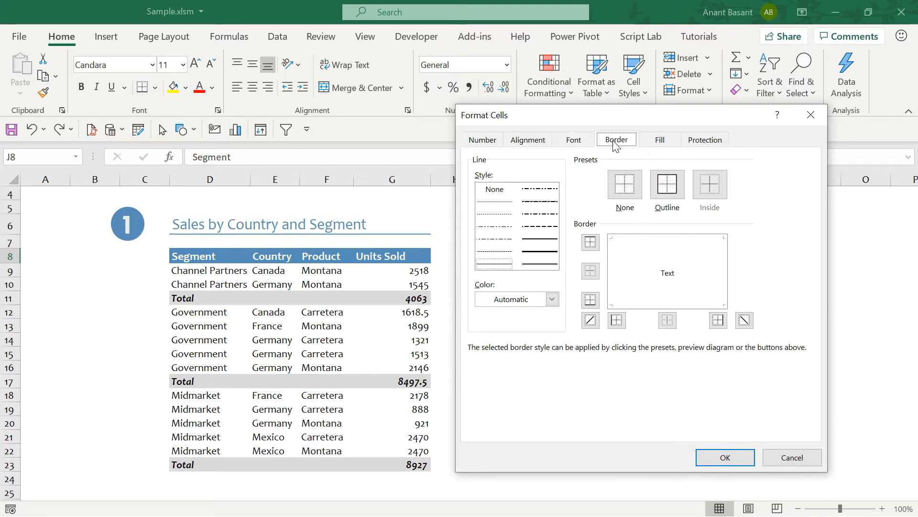
{"action": "left_click", "coordinate": [669, 142]}
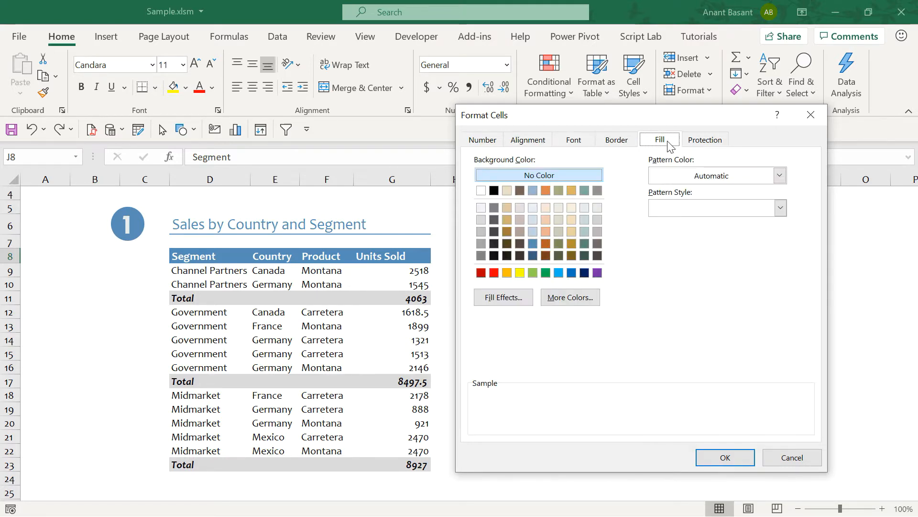
{"action": "left_click", "coordinate": [578, 145]}
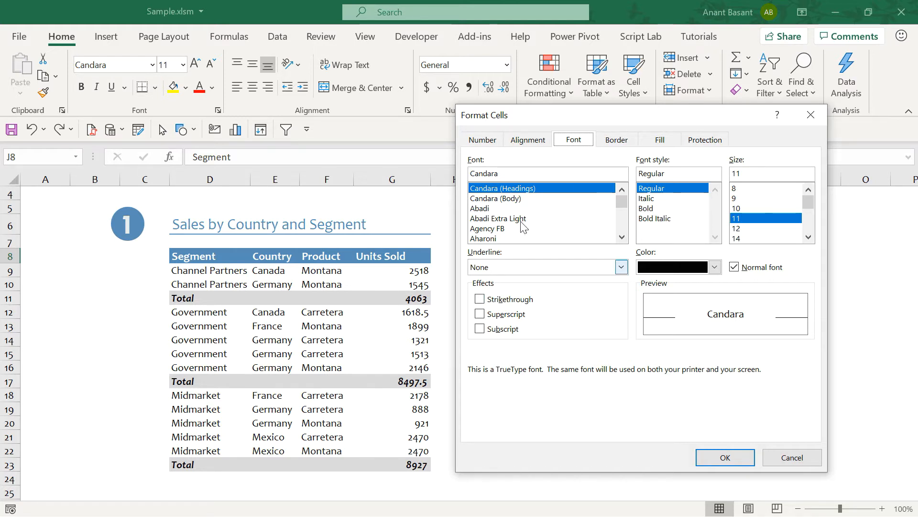
{"action": "left_click", "coordinate": [486, 143]}
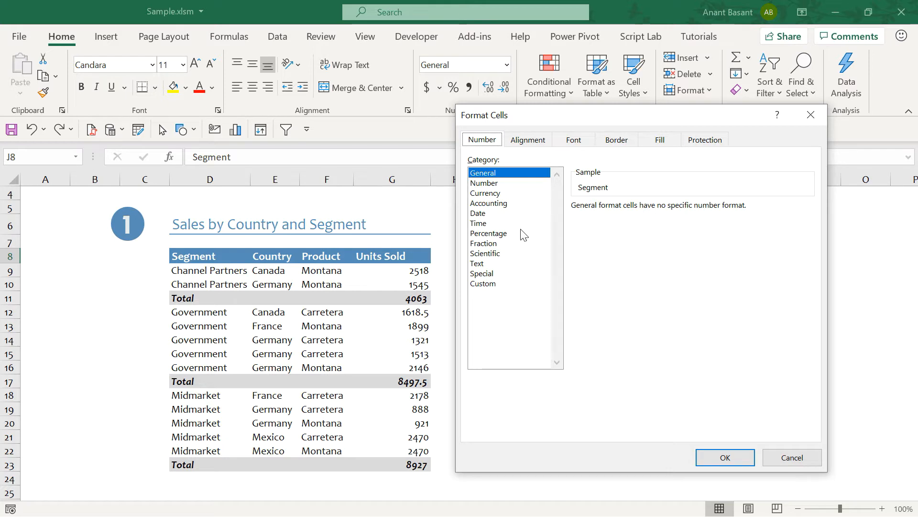
{"action": "left_click", "coordinate": [496, 184]}
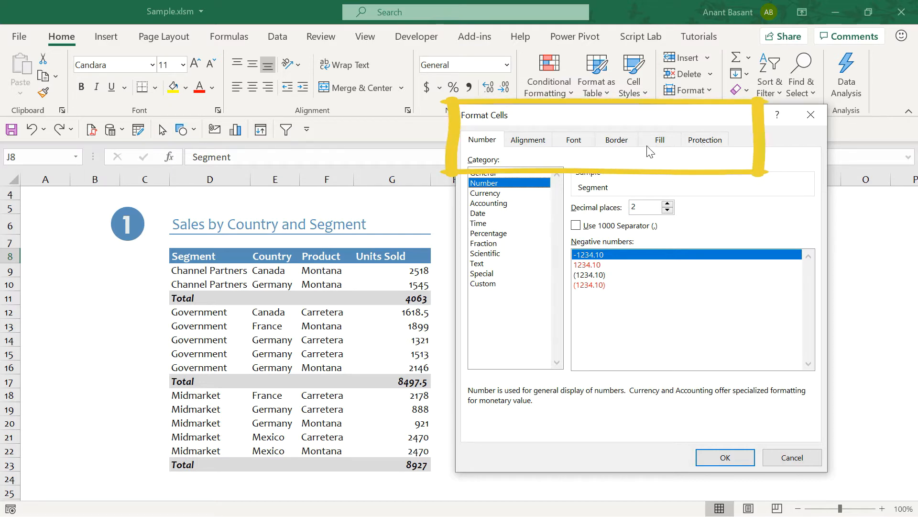
{"action": "left_click", "coordinate": [535, 141]}
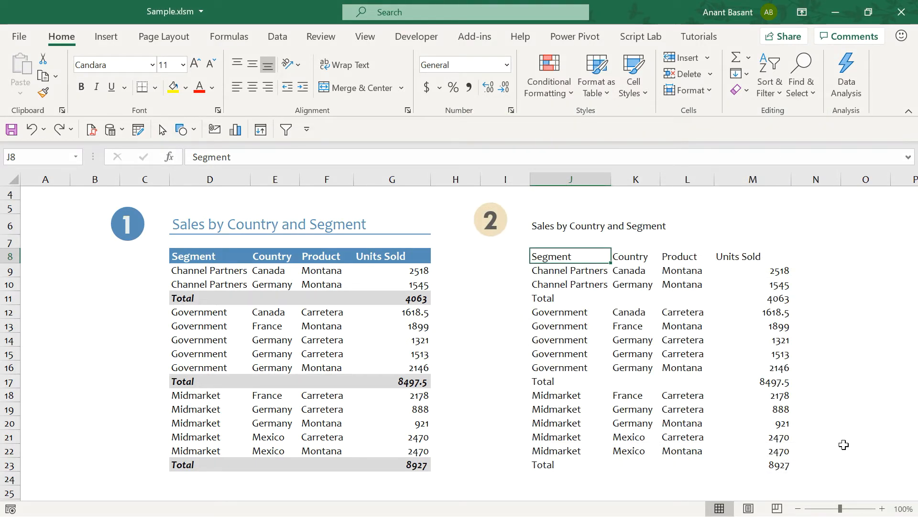
- Format header row J8:M8 with a light blue fill and bold dark gray font
{"action": "left_click", "coordinate": [773, 258], "text": "shift"}
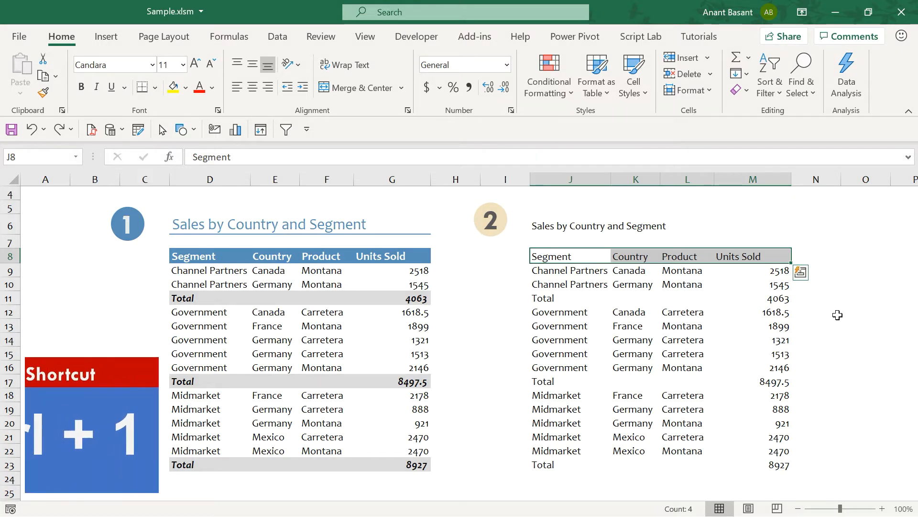
{"action": "key", "text": "ctrl+1"}
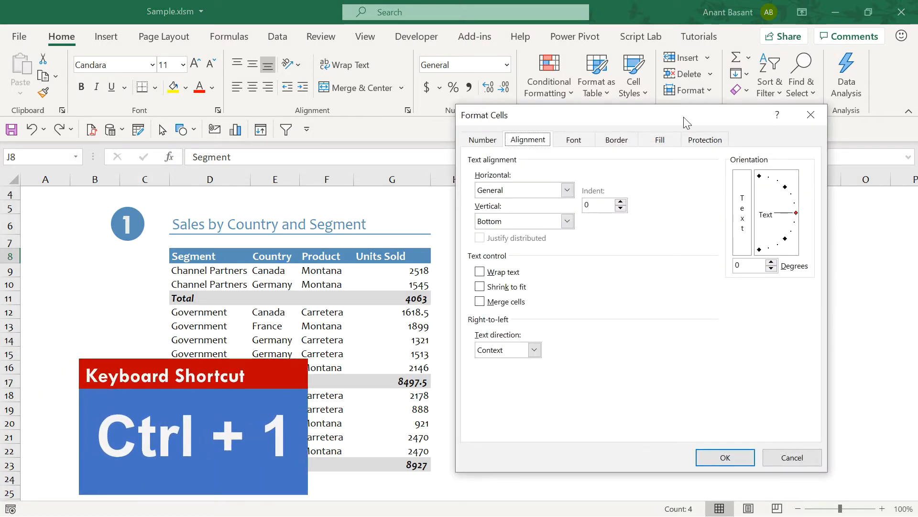
{"action": "left_click_drag", "start_coordinate": [687, 123], "coordinate": [330, 100]}
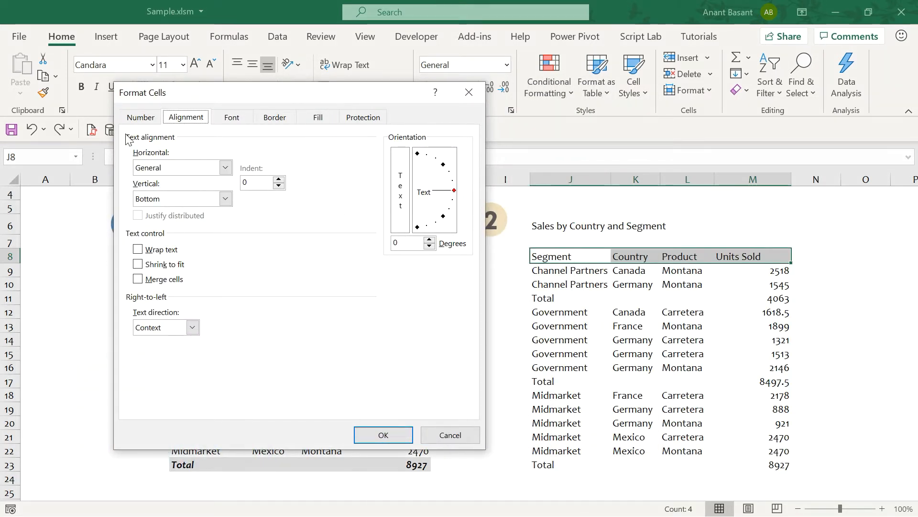
{"action": "left_click", "coordinate": [318, 119]}
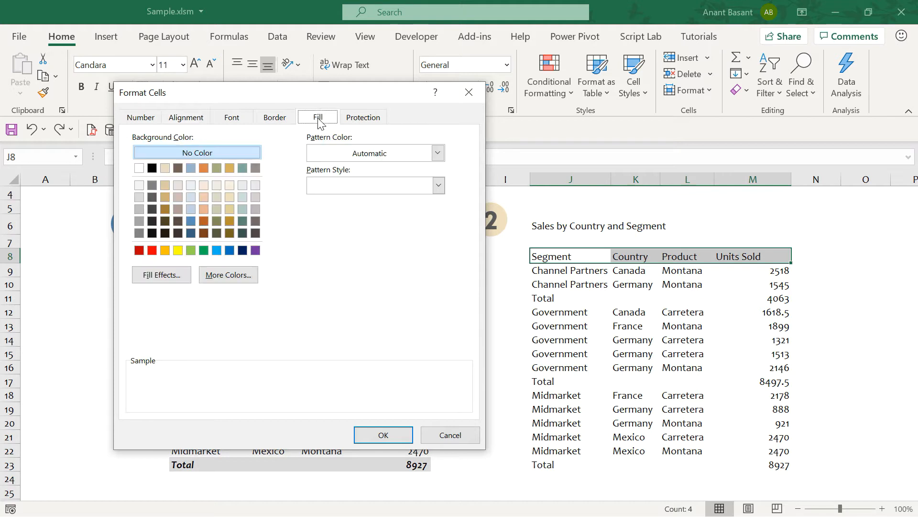
{"action": "left_click", "coordinate": [191, 210]}
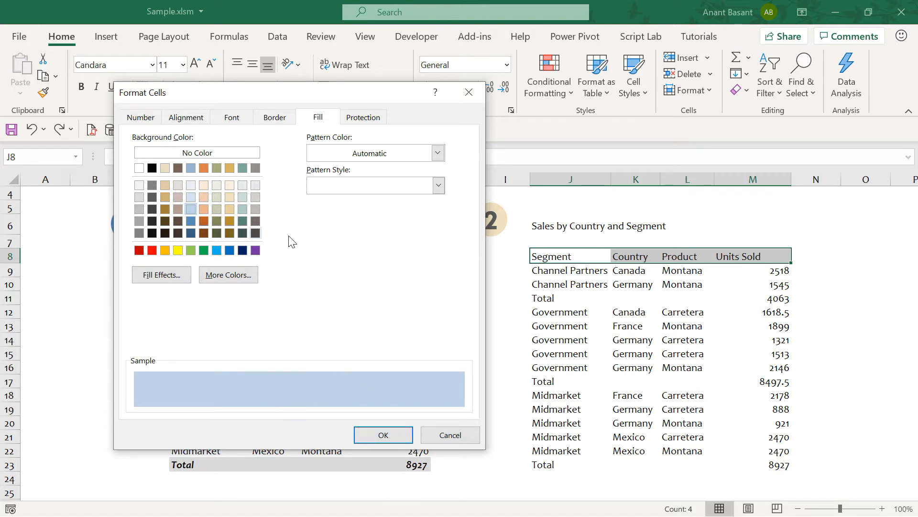
{"action": "left_click", "coordinate": [239, 122]}
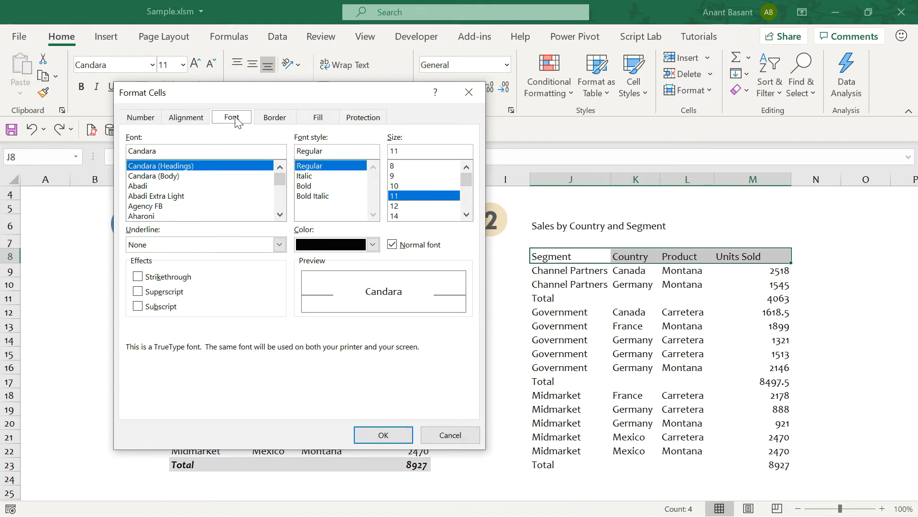
{"action": "left_click", "coordinate": [321, 187]}
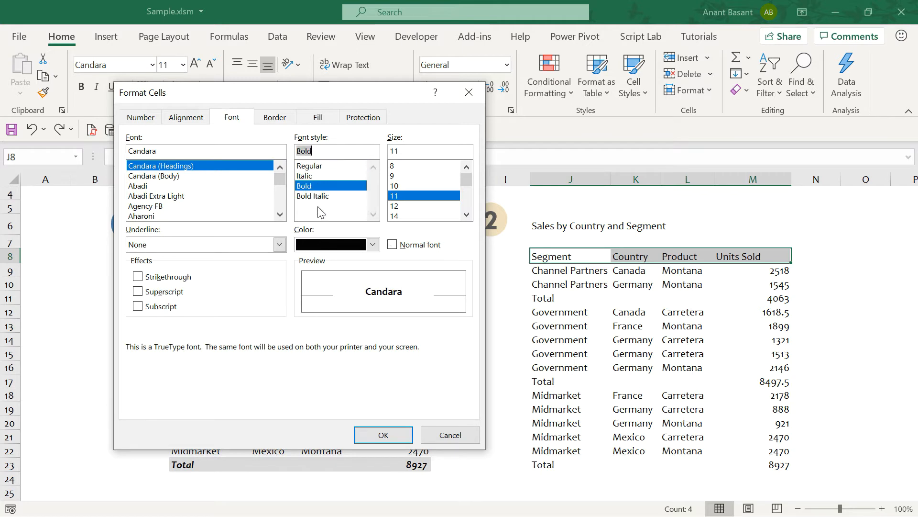
{"action": "left_click", "coordinate": [373, 245]}
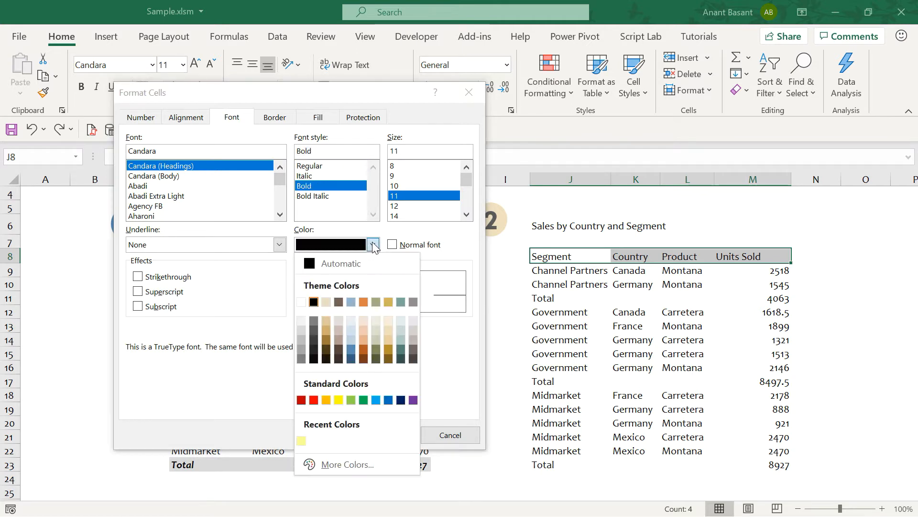
{"action": "left_click", "coordinate": [314, 331]}
{"action": "left_click", "coordinate": [383, 435]}
{"action": "key", "text": "Down"}
{"action": "key", "text": "Down"}
{"action": "key", "text": "Down"}
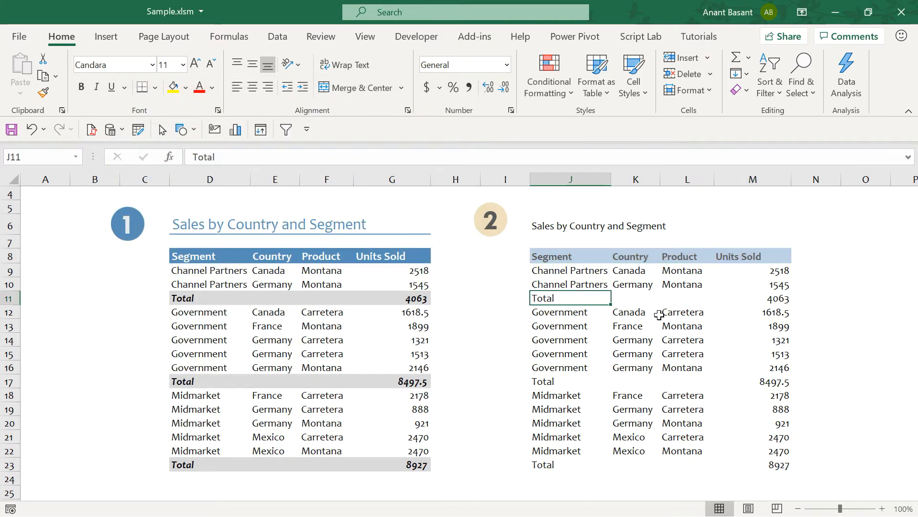
- Use Format Painter to copy the J8:M8 header formatting onto the three Total rows
{"action": "left_click_drag", "start_coordinate": [565, 254], "coordinate": [771, 260]}
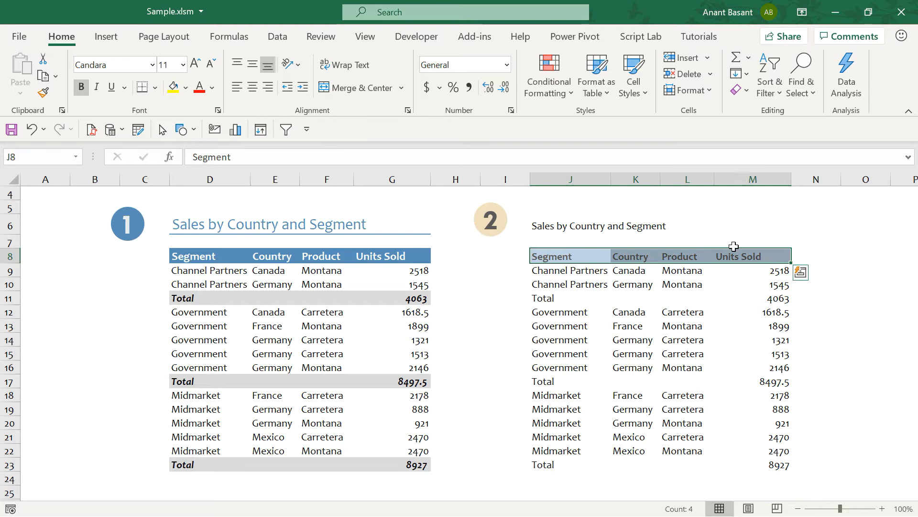
{"action": "left_click", "coordinate": [42, 96]}
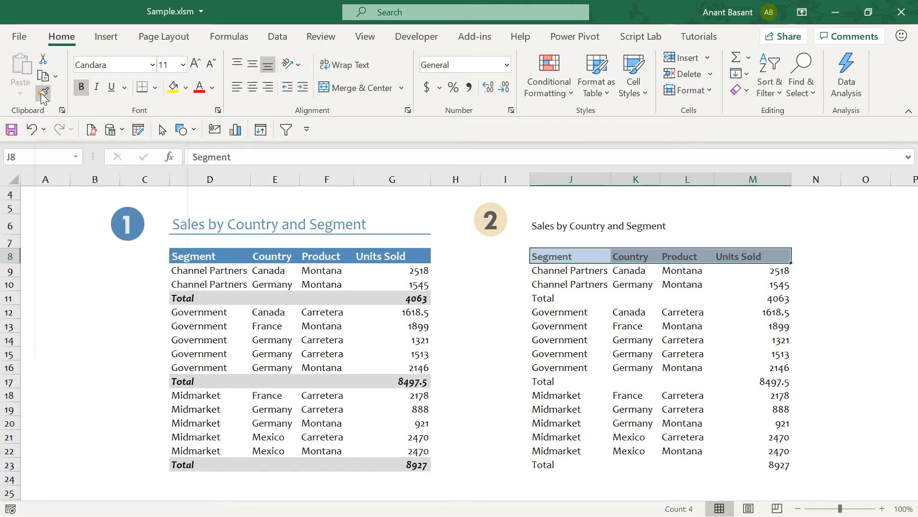
{"action": "left_click", "coordinate": [556, 299]}
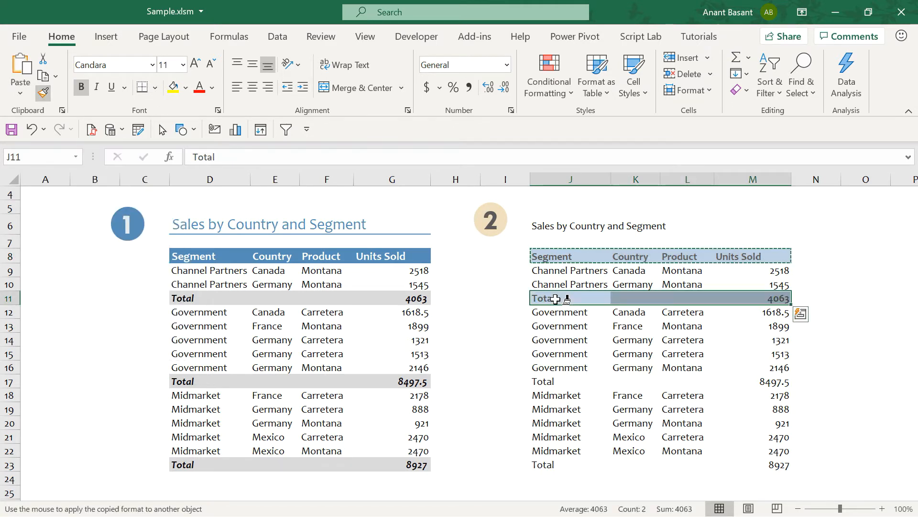
{"action": "left_click", "coordinate": [558, 381]}
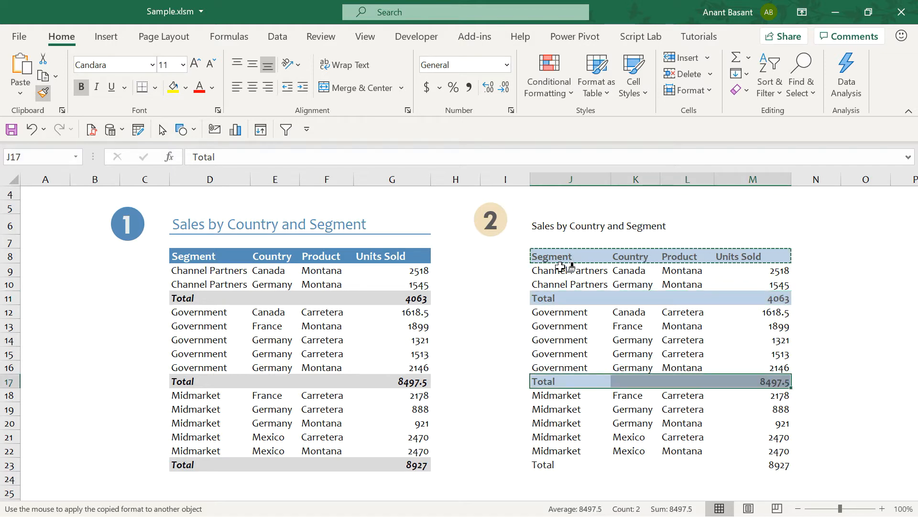
{"action": "left_click", "coordinate": [560, 465]}
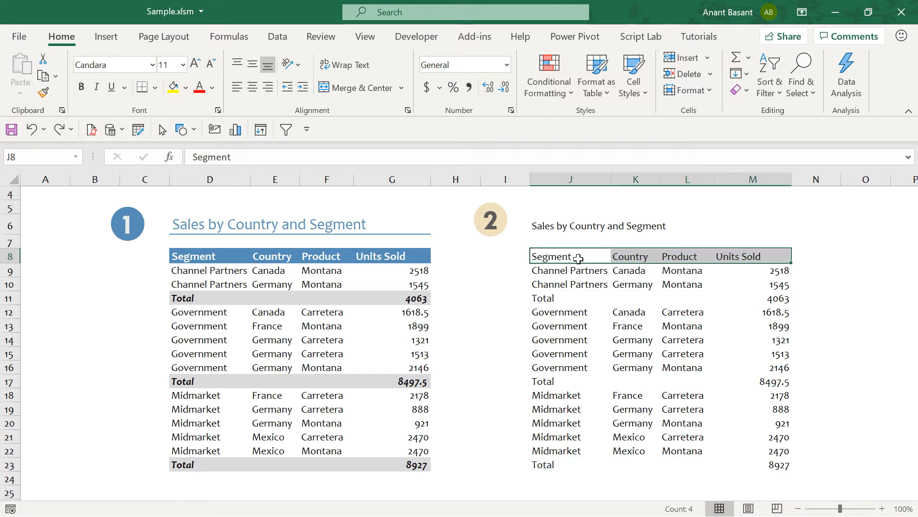
{"action": "left_click", "coordinate": [576, 256]}
{"action": "left_click_drag", "start_coordinate": [576, 257], "coordinate": [737, 256]}
{"action": "left_click", "coordinate": [642, 93]}
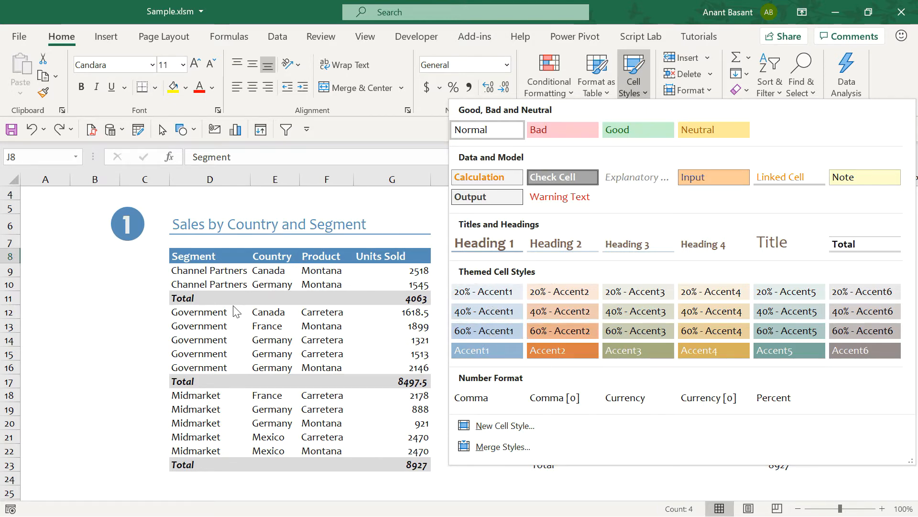
{"action": "left_click", "coordinate": [187, 346]}
{"action": "left_click_drag", "start_coordinate": [186, 343], "coordinate": [310, 343]}
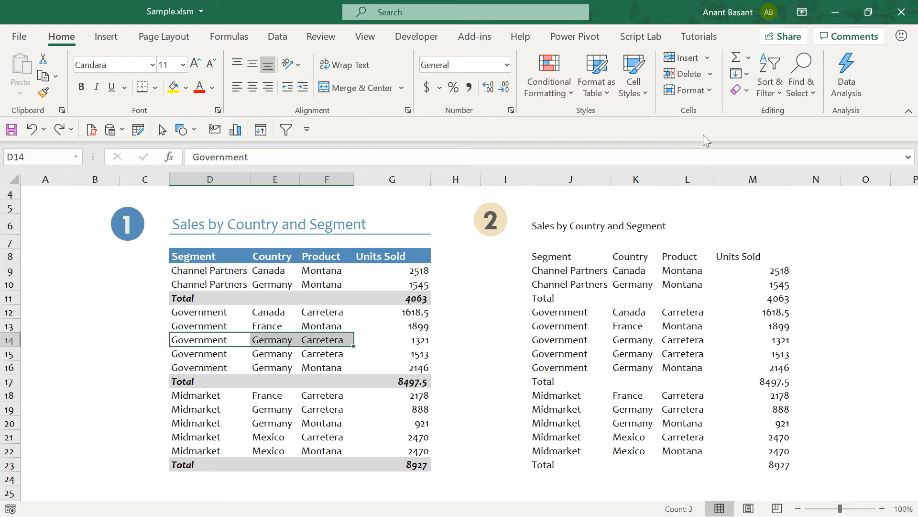
{"action": "left_click", "coordinate": [644, 94]}
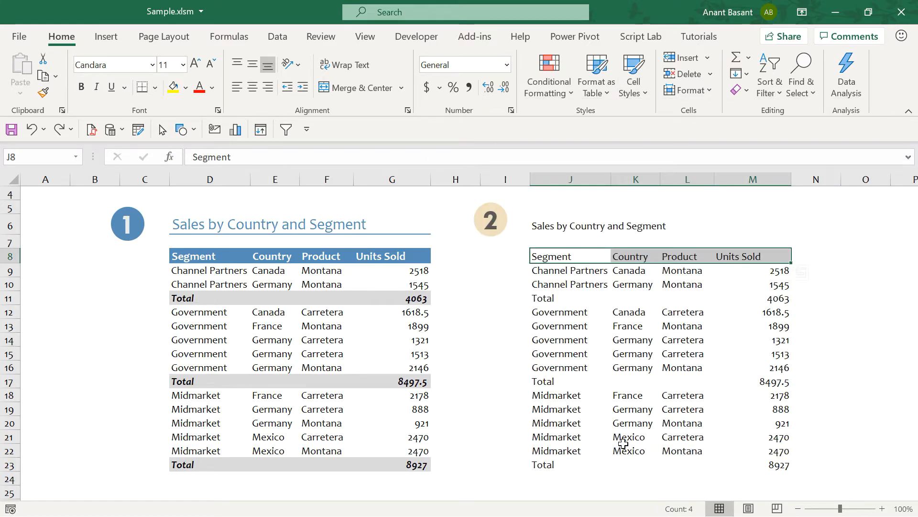
{"action": "key", "text": "Right"}
{"action": "key", "text": "Right"}
{"action": "key", "text": "Right"}
{"action": "key", "text": "Right"}
{"action": "key", "text": "Right"}
{"action": "key", "text": "Right"}
{"action": "key", "text": "Right"}
{"action": "key", "text": "Right"}
{"action": "key", "text": "Right"}
{"action": "key", "text": "Right"}
{"action": "key", "text": "Right"}
{"action": "key", "text": "Right"}
{"action": "key", "text": "Right"}
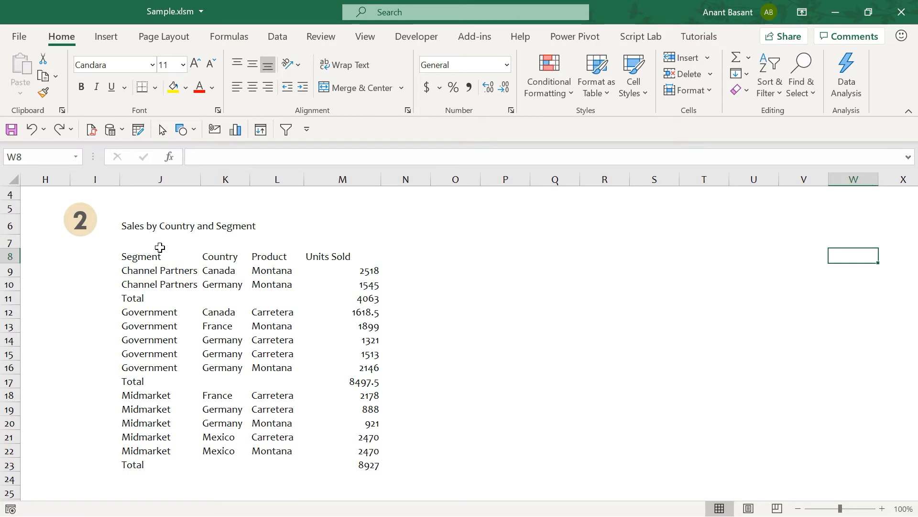
- Apply the Accent2 cell style to header row J8:M8
{"action": "left_click_drag", "start_coordinate": [157, 253], "coordinate": [349, 254]}
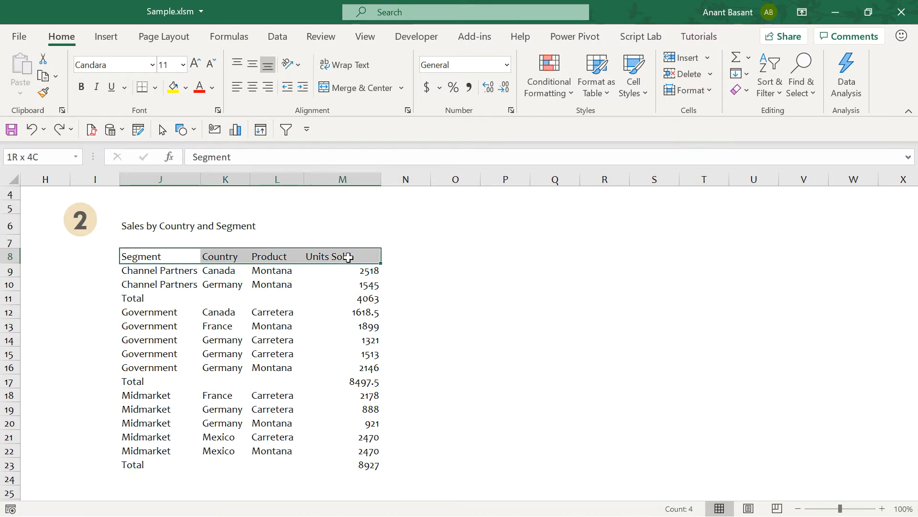
{"action": "left_click", "coordinate": [640, 88]}
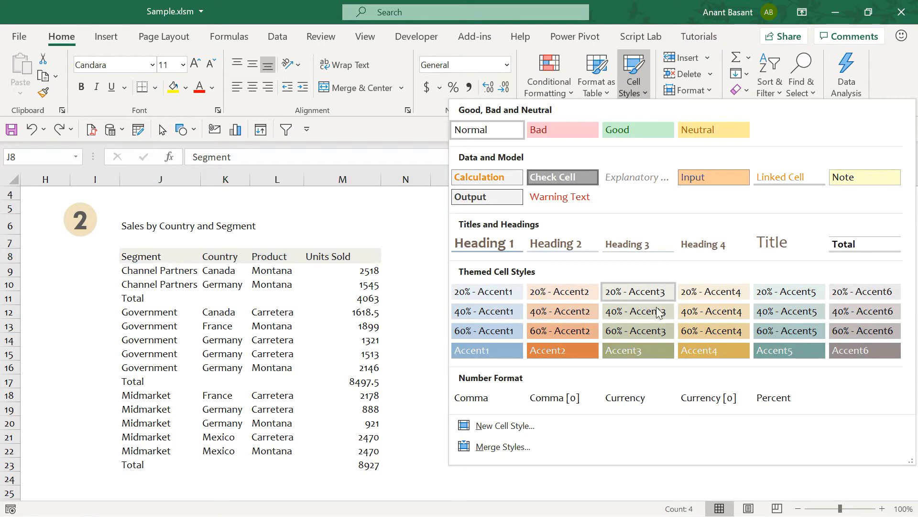
{"action": "left_click", "coordinate": [590, 352]}
{"action": "left_click", "coordinate": [633, 84]}
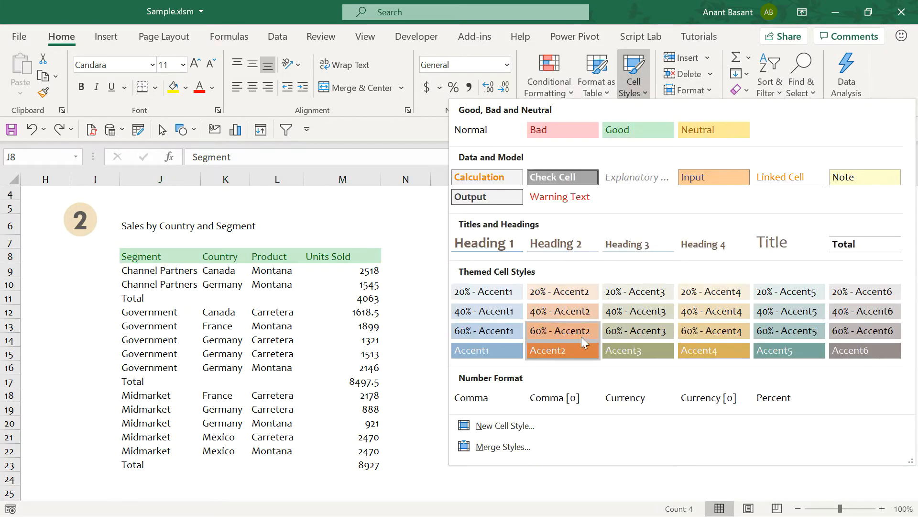
{"action": "left_click", "coordinate": [157, 314]}
- Give Total rows J11:M11, J17:M17 and J23:M23 a light orange accent cell style
{"action": "left_click_drag", "start_coordinate": [141, 293], "coordinate": [367, 298]}
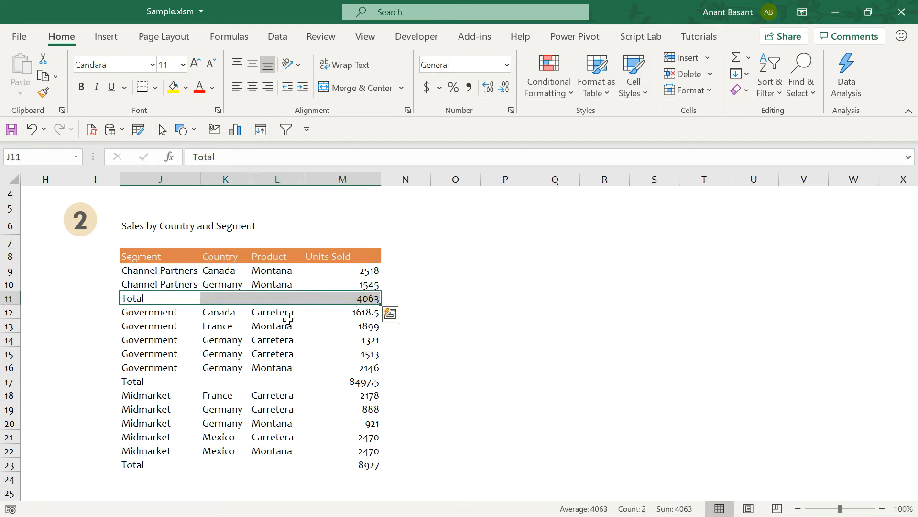
{"action": "left_click_drag", "start_coordinate": [148, 378], "coordinate": [328, 383]}
{"action": "left_click_drag", "start_coordinate": [149, 472], "coordinate": [343, 465]}
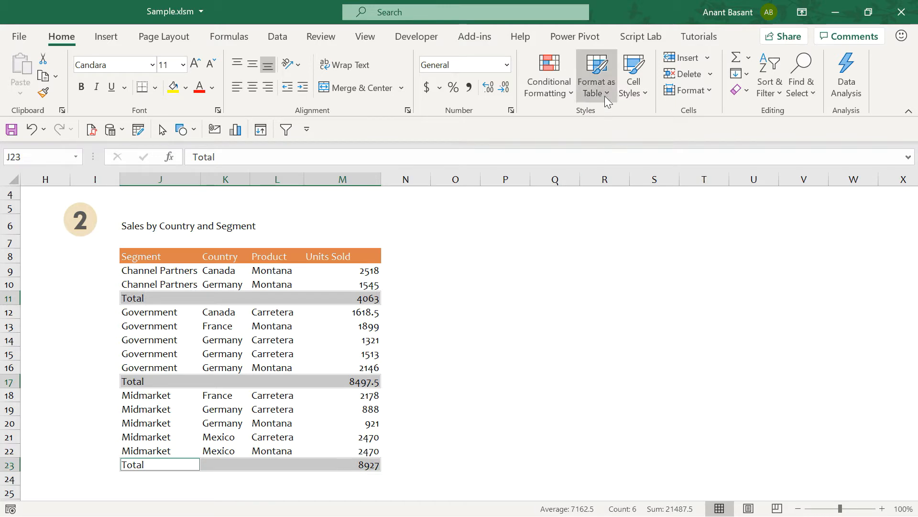
{"action": "left_click", "coordinate": [634, 91]}
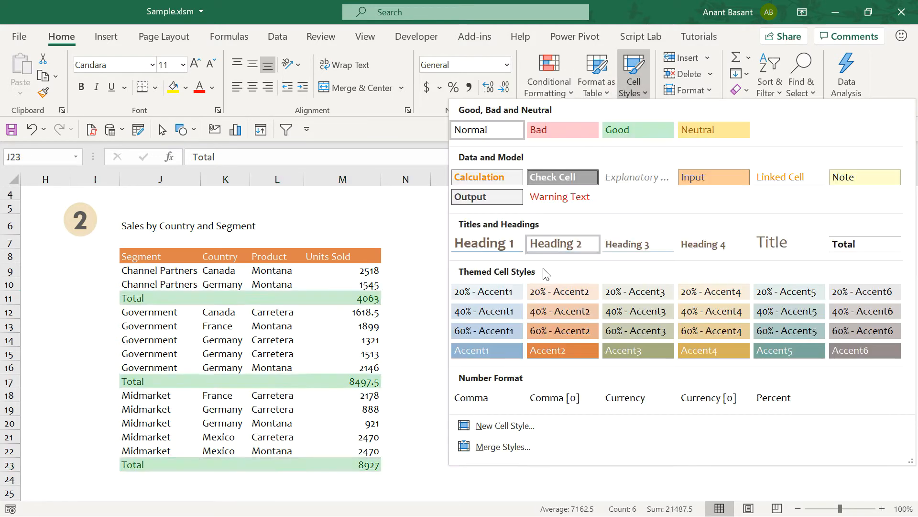
{"action": "left_click", "coordinate": [550, 293]}
{"action": "left_click", "coordinate": [184, 321]}
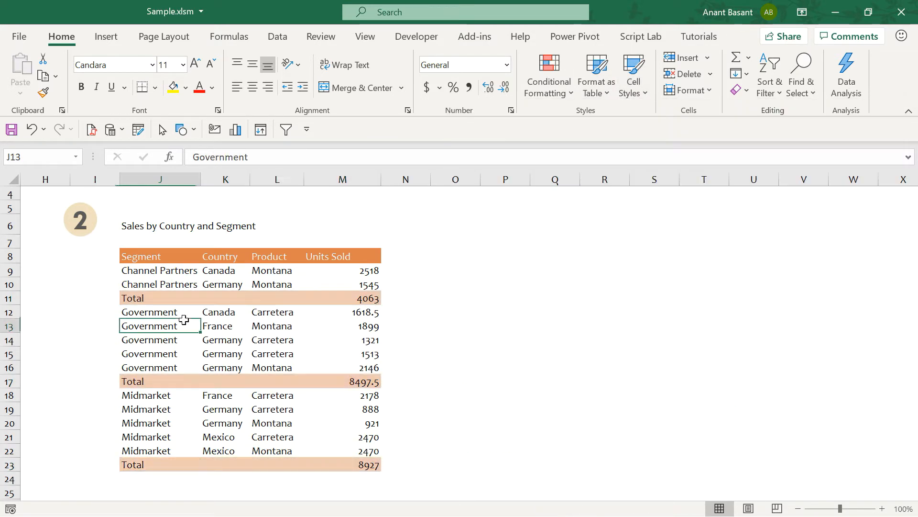
{"action": "left_click", "coordinate": [159, 257]}
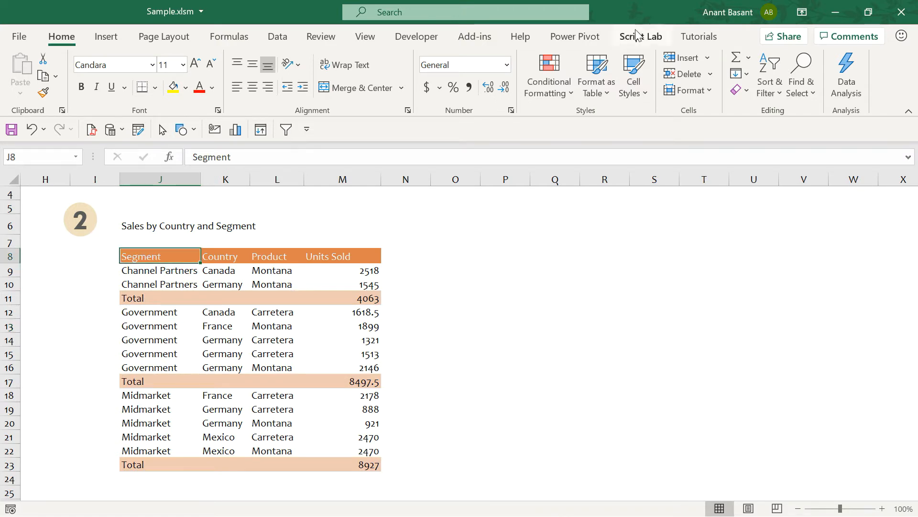
- Open the Modify Style dialog for the 40% - Accent2 cell style
{"action": "left_click", "coordinate": [644, 92]}
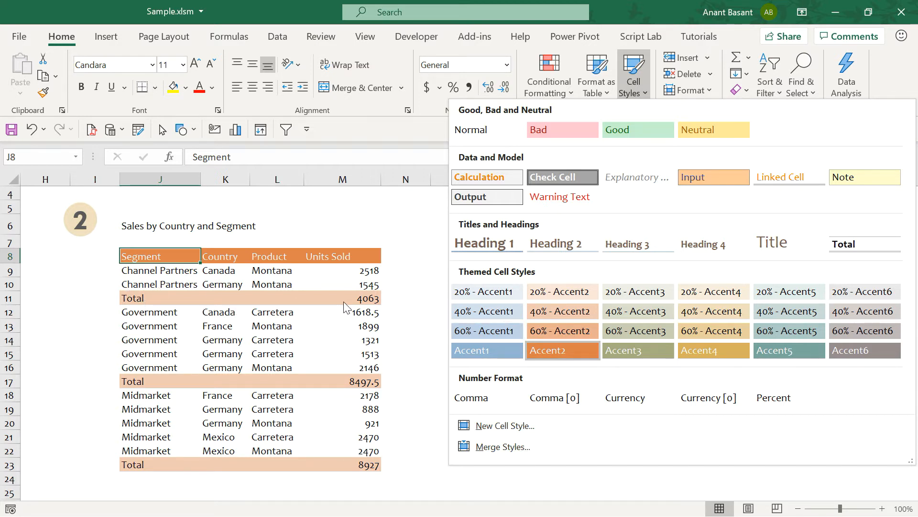
{"action": "right_click", "coordinate": [559, 314]}
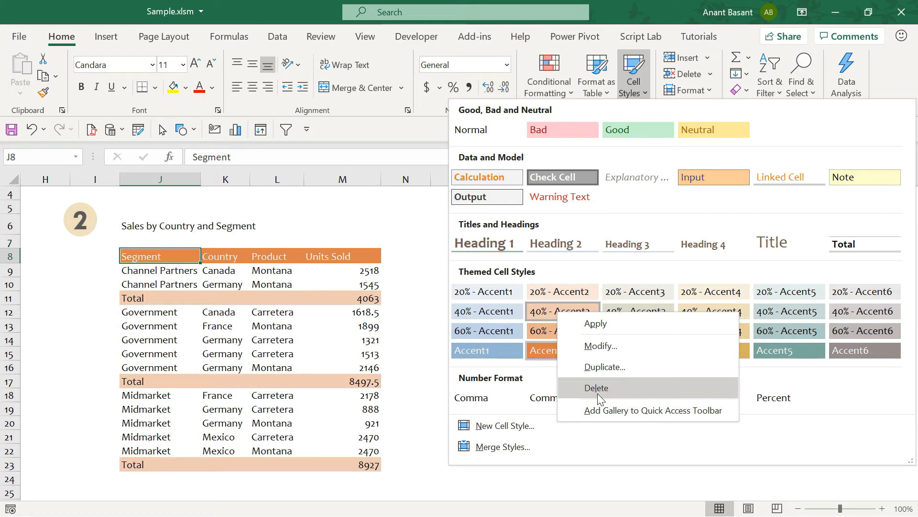
{"action": "left_click", "coordinate": [616, 347]}
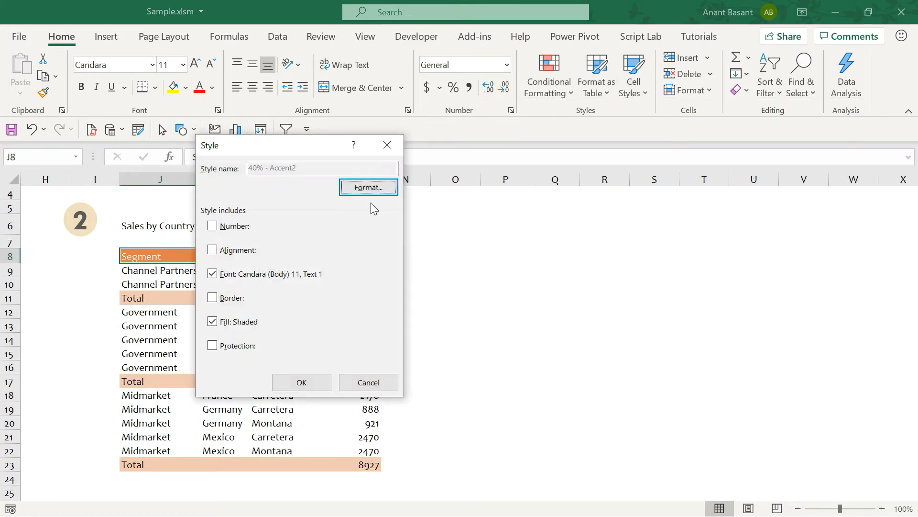
- In the style's Format Cells, switch the fill from peach to light blue
{"action": "left_click_drag", "start_coordinate": [317, 152], "coordinate": [610, 129]}
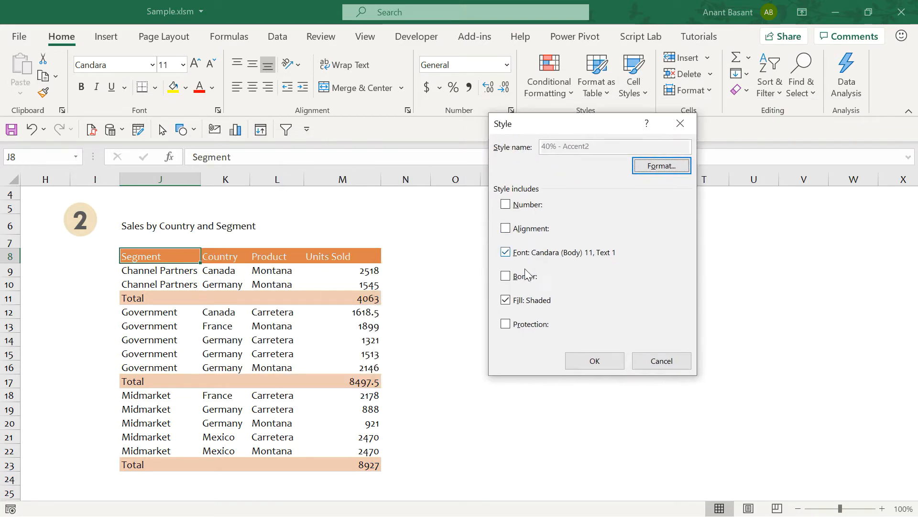
{"action": "left_click", "coordinate": [654, 165]}
{"action": "left_click_drag", "start_coordinate": [303, 87], "coordinate": [646, 100]}
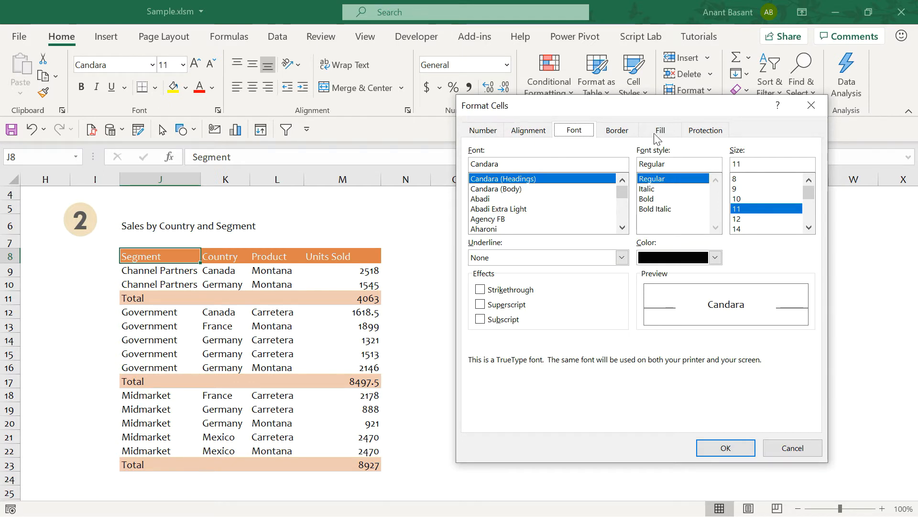
{"action": "left_click_drag", "start_coordinate": [673, 111], "coordinate": [286, 61]}
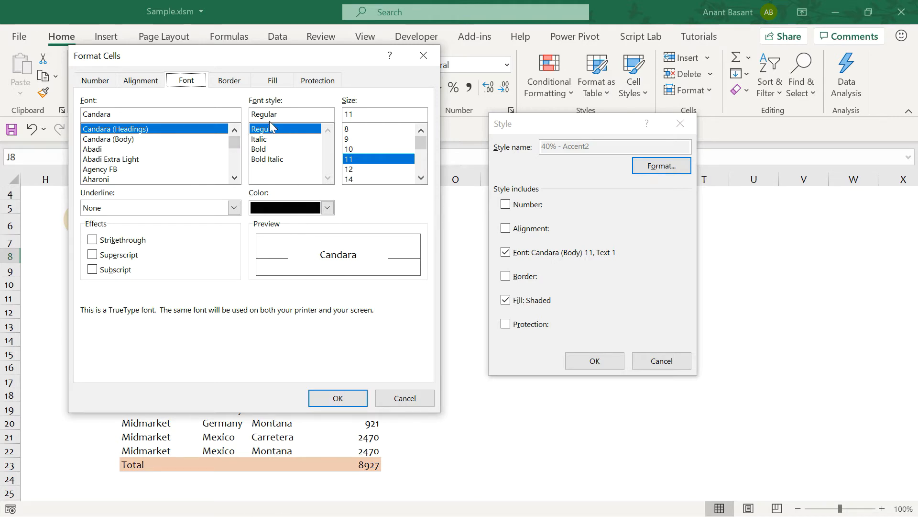
{"action": "left_click", "coordinate": [271, 80]}
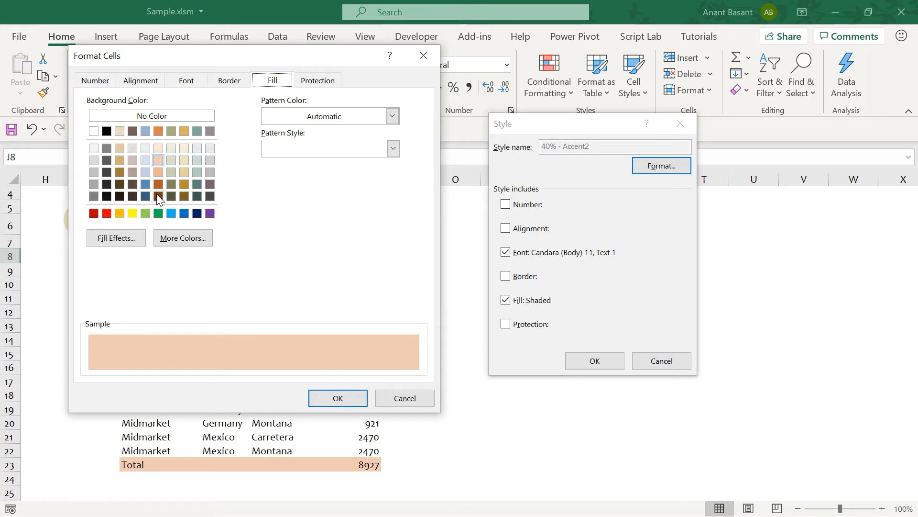
{"action": "left_click", "coordinate": [144, 160]}
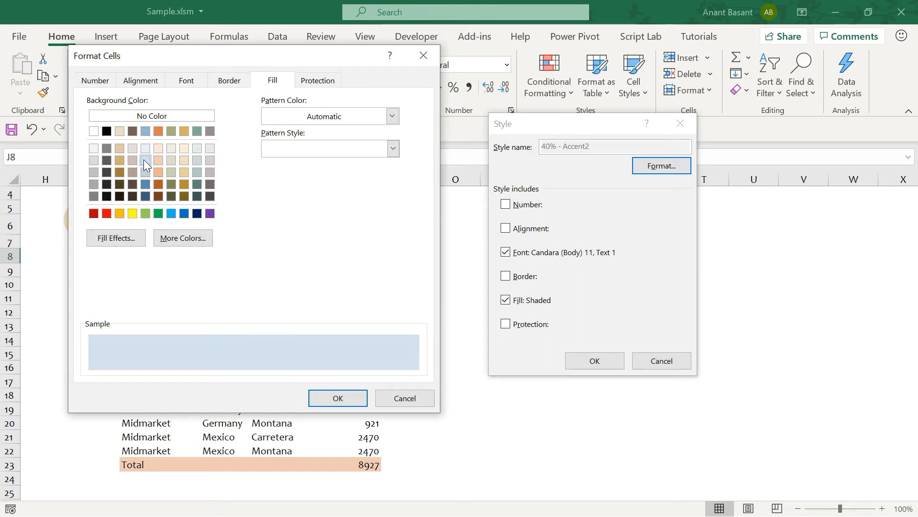
{"action": "left_click", "coordinate": [337, 399]}
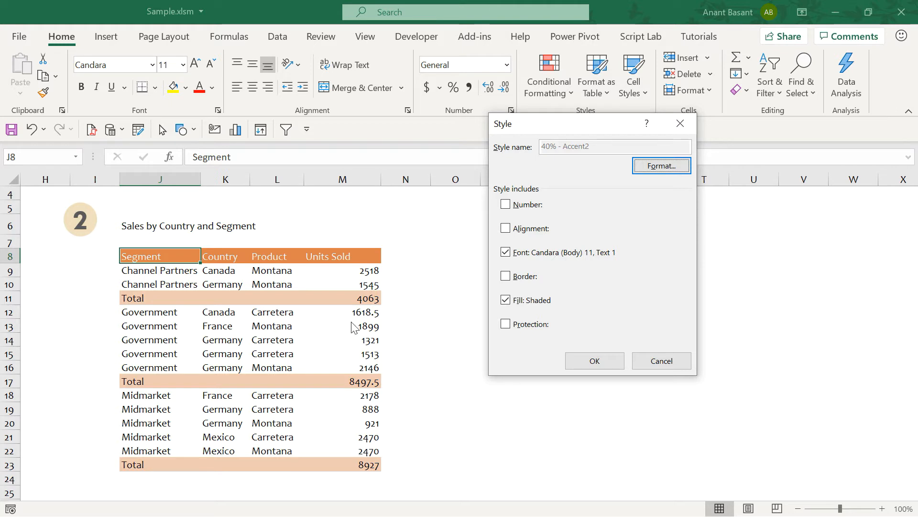
- Save the modified 40% - Accent2 style, then open Format Cells from the Alignment launcher
{"action": "left_click", "coordinate": [595, 361]}
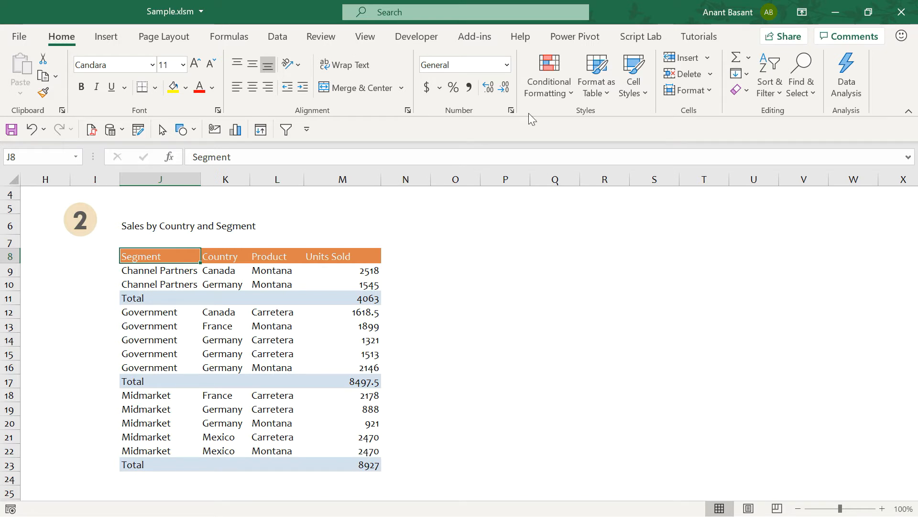
{"action": "left_click", "coordinate": [408, 110]}
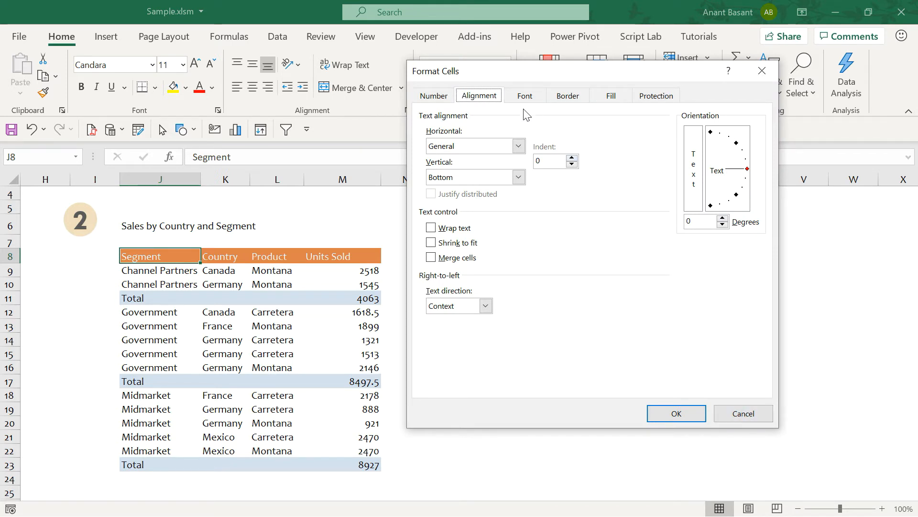
- Cancel Format Cells, dismiss the Cell Styles gallery and go to 'Two ways of creating styles'
{"action": "left_click", "coordinate": [527, 97]}
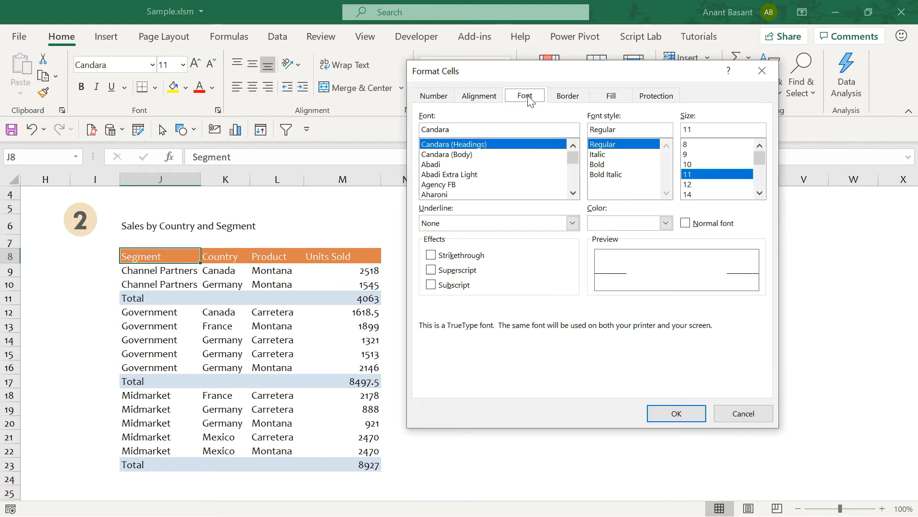
{"action": "left_click", "coordinate": [744, 414]}
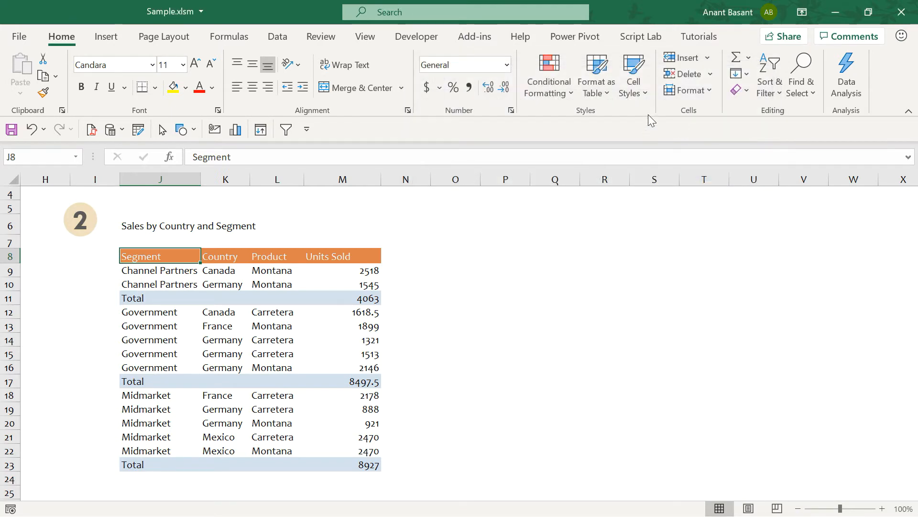
{"action": "left_click", "coordinate": [647, 88]}
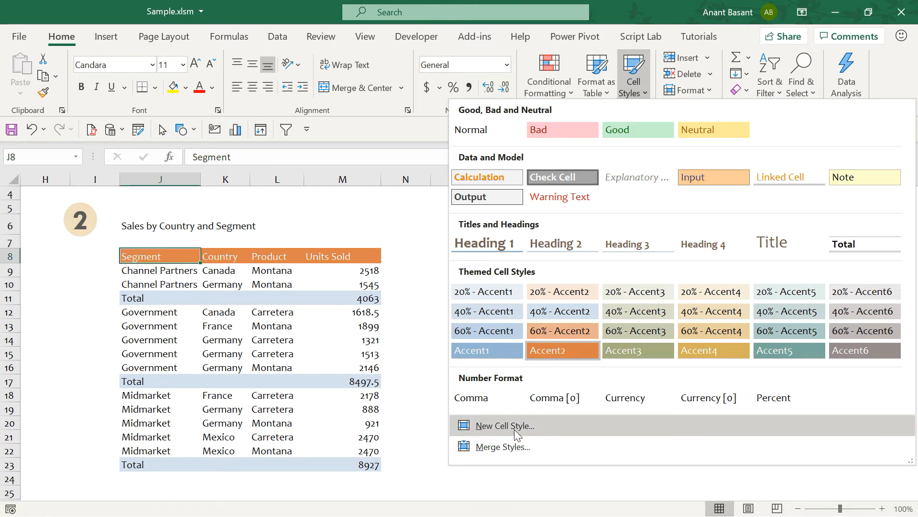
{"action": "left_click", "coordinate": [273, 383]}
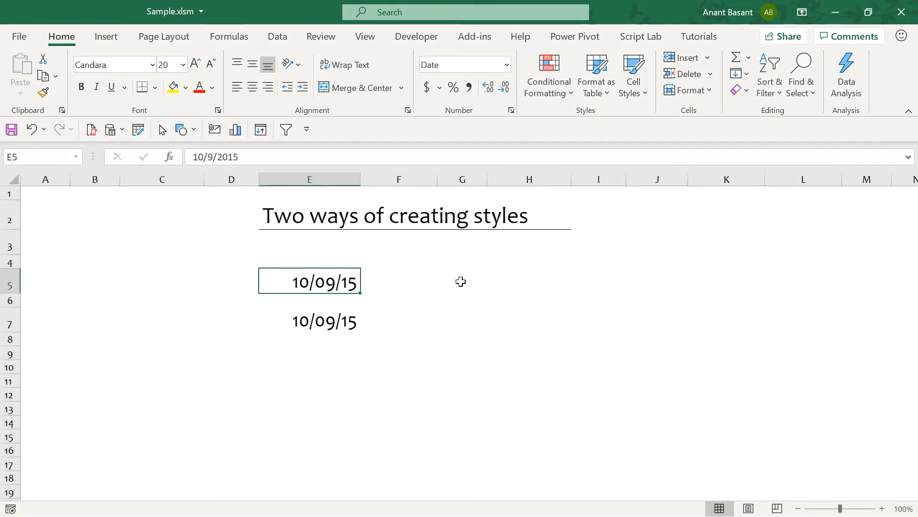
{"action": "left_click", "coordinate": [460, 281]}
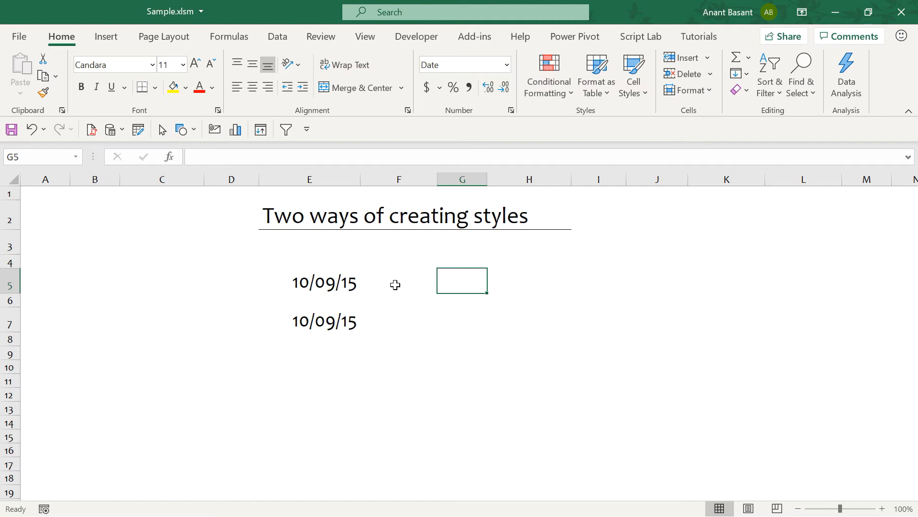
{"action": "left_click", "coordinate": [349, 284]}
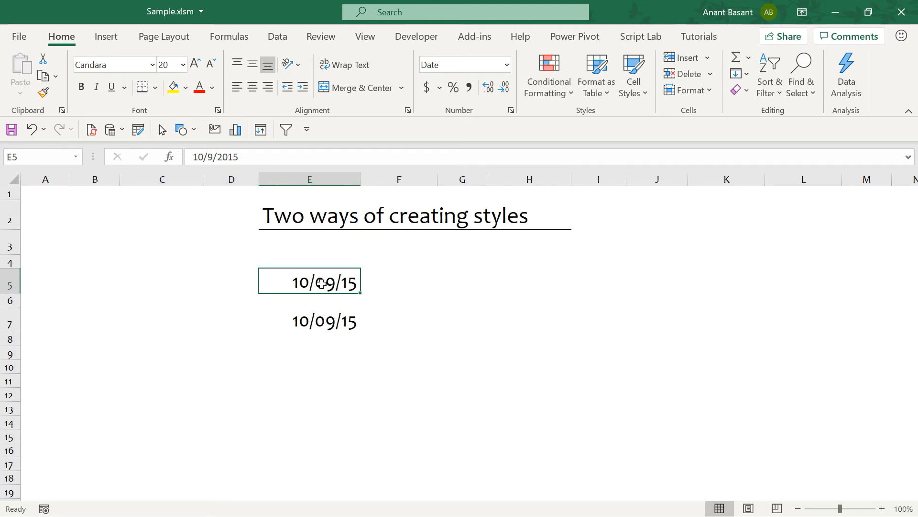
{"action": "left_click", "coordinate": [451, 283]}
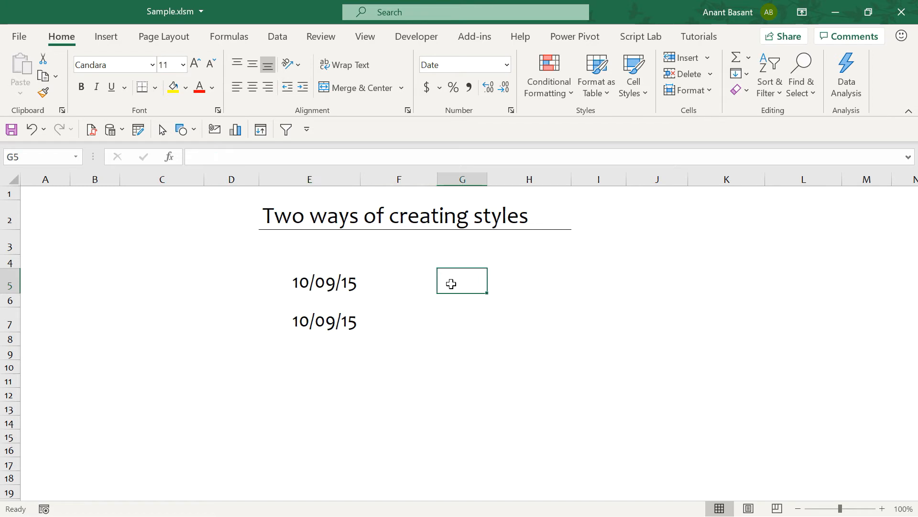
{"action": "left_click", "coordinate": [350, 284]}
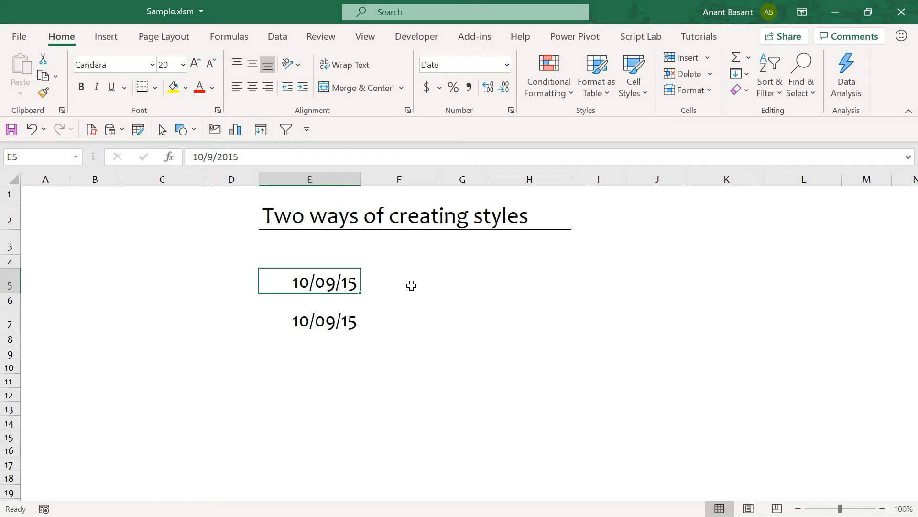
{"action": "key", "text": "ctrl+1"}
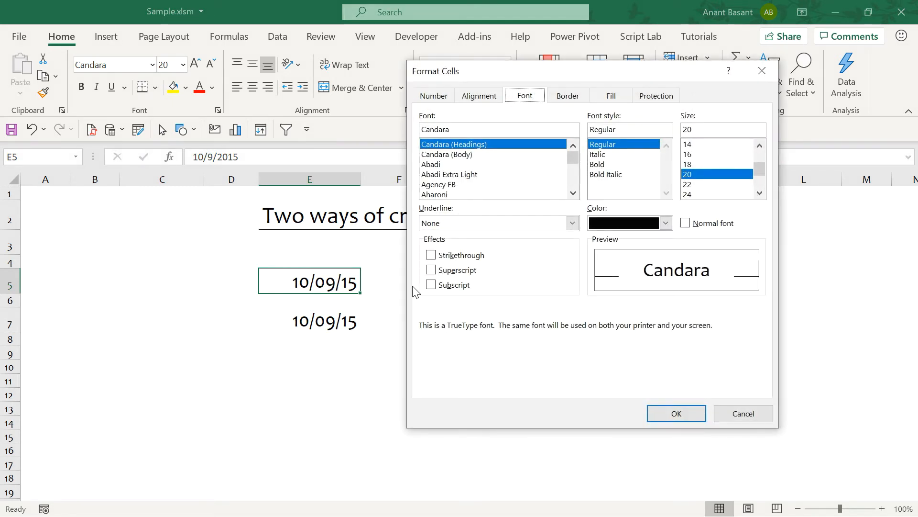
- Give E5 the custom number format dd-mmm-yyyy so it shows 09-Oct-2015
{"action": "left_click", "coordinate": [440, 99]}
{"action": "left_click", "coordinate": [434, 240]}
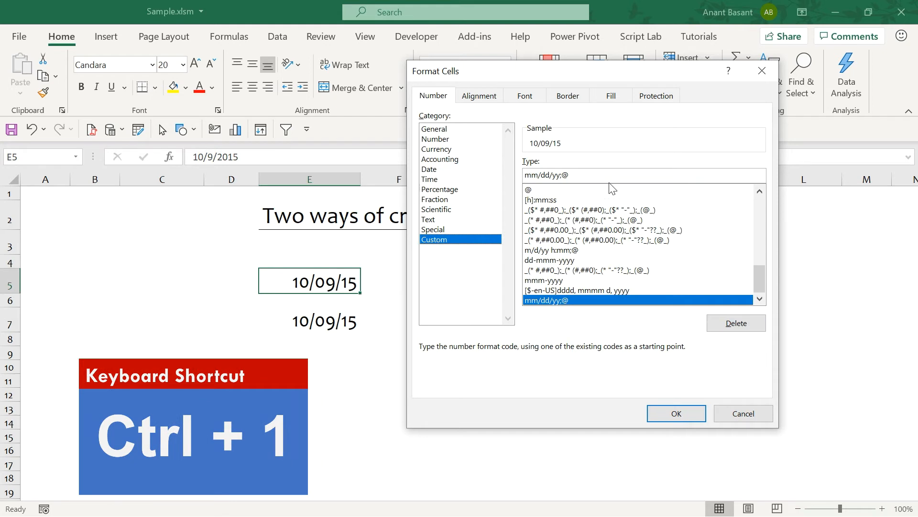
{"action": "left_click_drag", "start_coordinate": [587, 170], "coordinate": [367, 164]}
{"action": "type", "text": "d"}
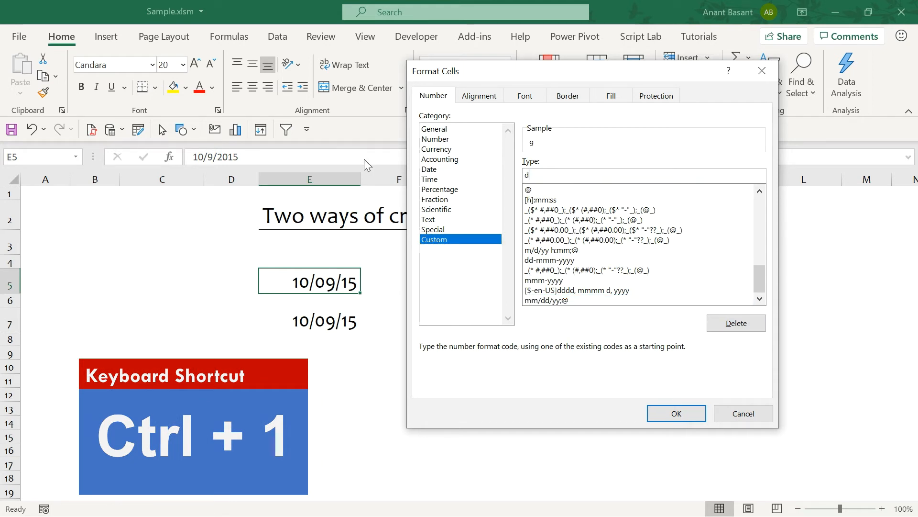
{"action": "type", "text": "d-mmm-yyyy"}
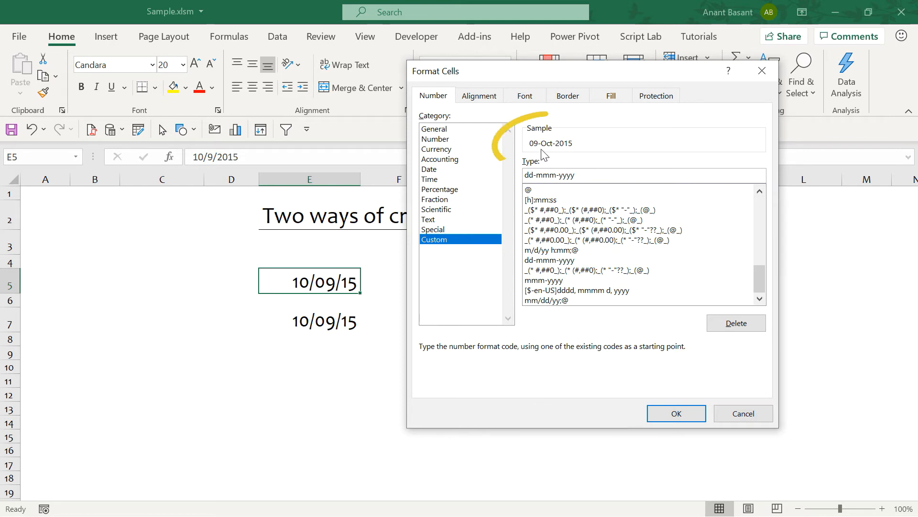
{"action": "left_click", "coordinate": [687, 412]}
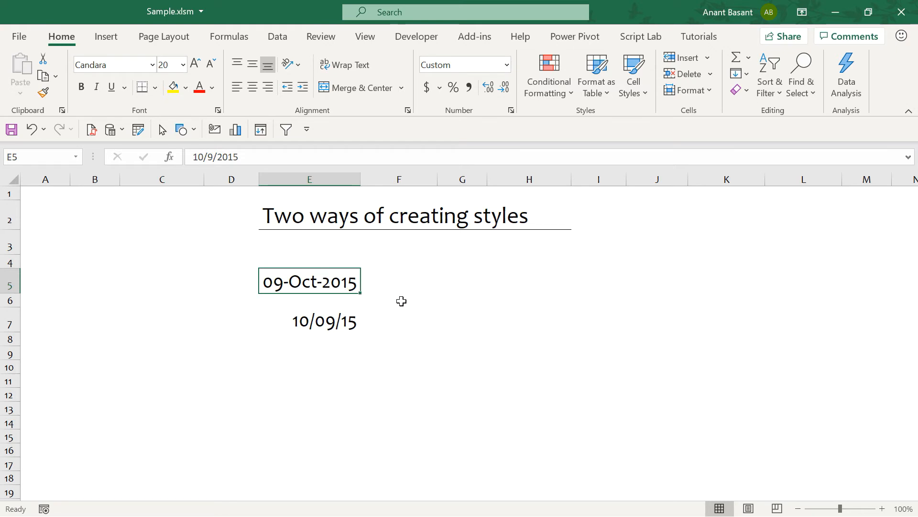
- Create the DayMonthYear cell style from E5 with only Number included
{"action": "left_click", "coordinate": [638, 94]}
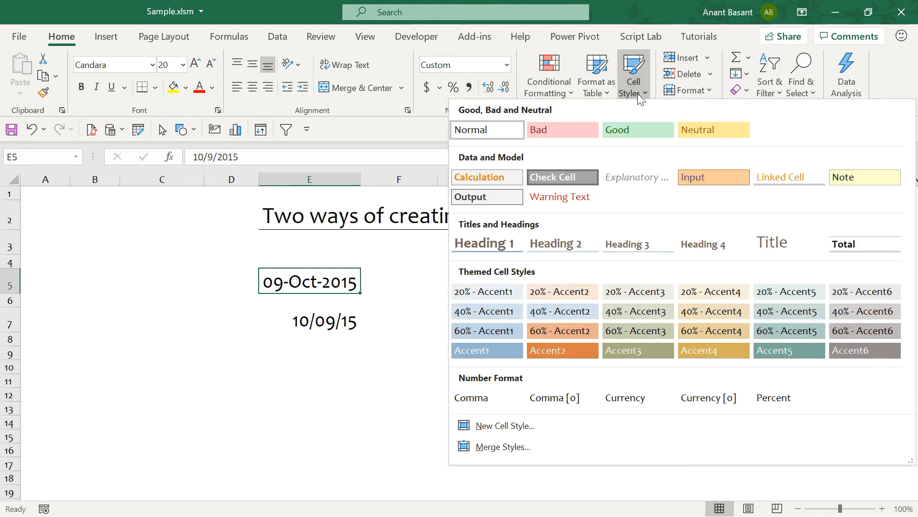
{"action": "left_click", "coordinate": [501, 423]}
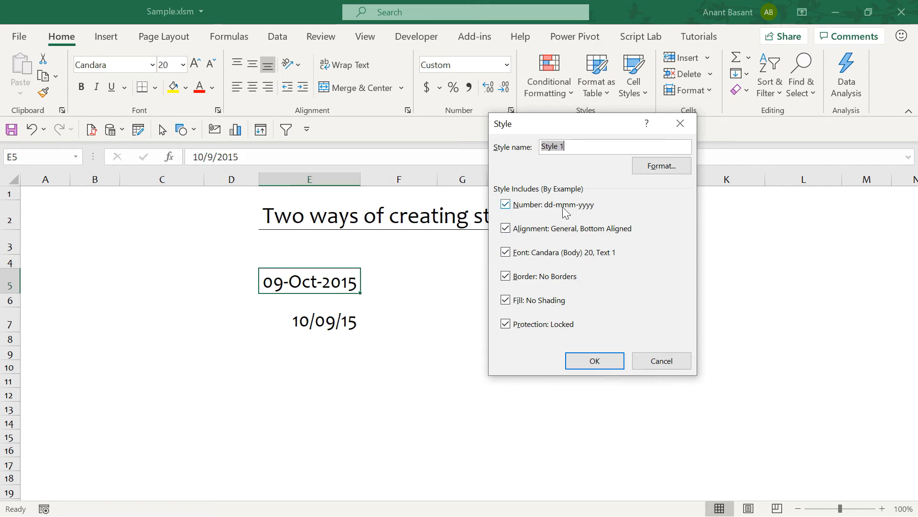
{"action": "type", "text": "DayMonthYear"}
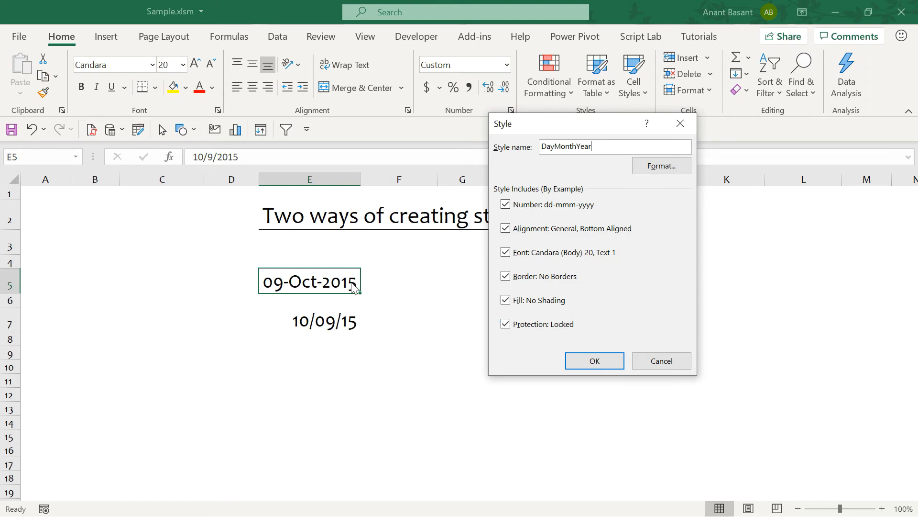
{"action": "left_click", "coordinate": [507, 230]}
{"action": "left_click", "coordinate": [505, 254]}
{"action": "left_click", "coordinate": [506, 277]}
{"action": "left_click", "coordinate": [503, 300]}
{"action": "left_click", "coordinate": [508, 324]}
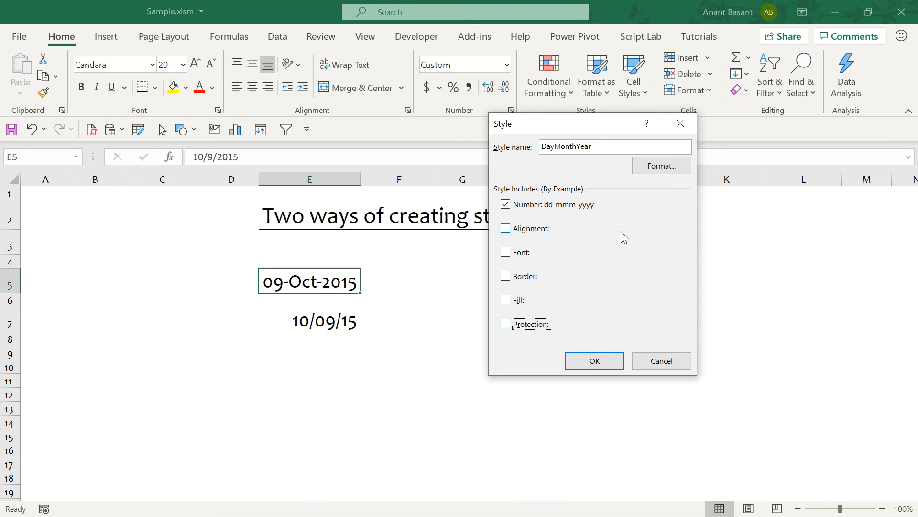
{"action": "left_click", "coordinate": [593, 366]}
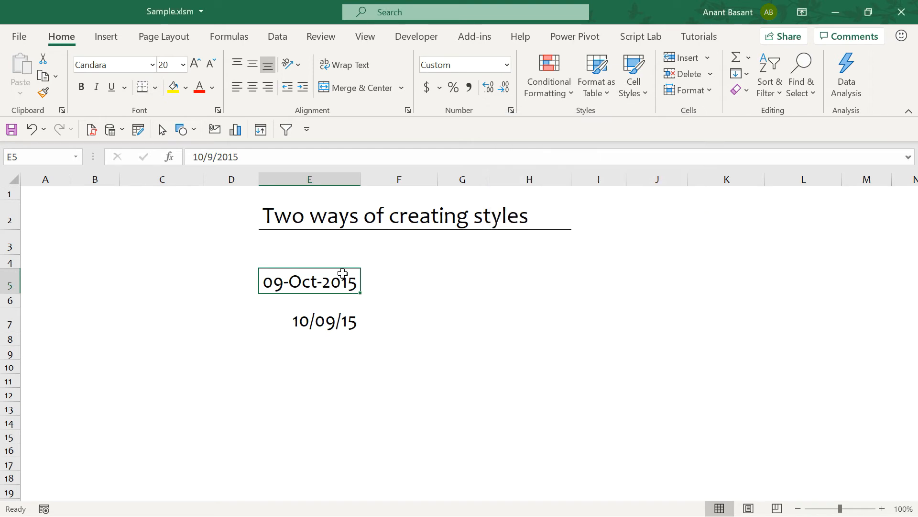
{"action": "key", "text": "alt"}
{"action": "key", "text": "h"}
{"action": "key", "text": "j"}
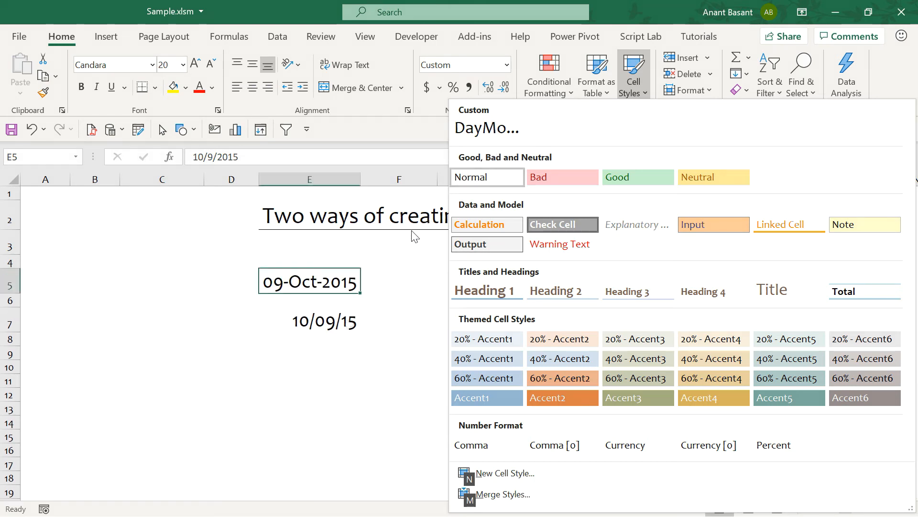
{"action": "left_click", "coordinate": [352, 321]}
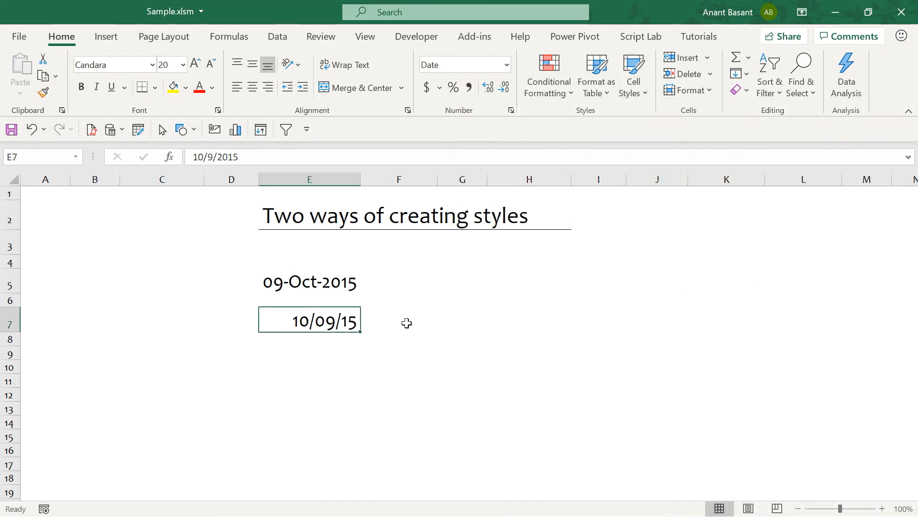
- Start a new cell style named MonthYear with custom number format mmm-yyyy
{"action": "left_click", "coordinate": [634, 91]}
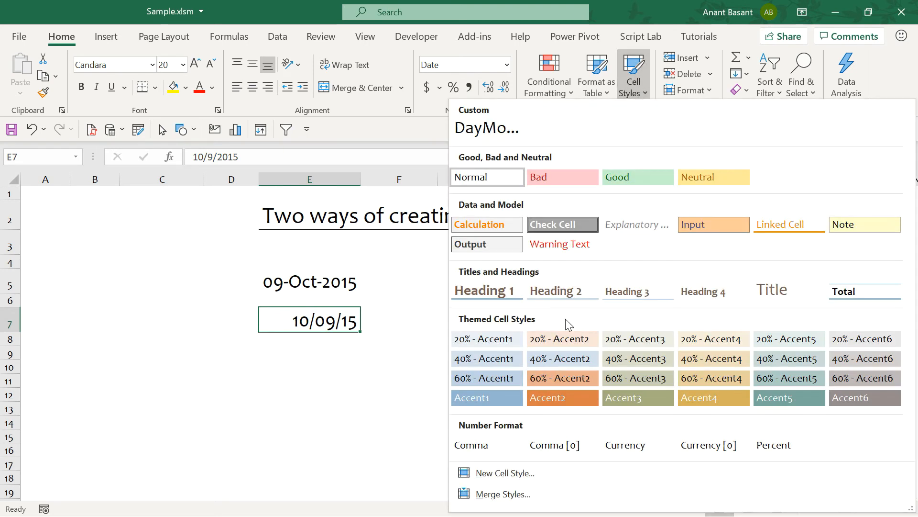
{"action": "left_click", "coordinate": [507, 476]}
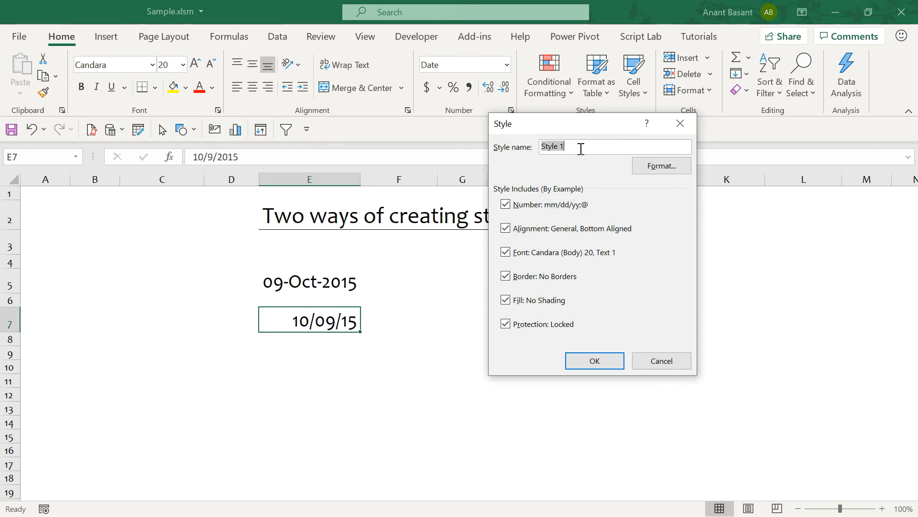
{"action": "type", "text": "MonthYear"}
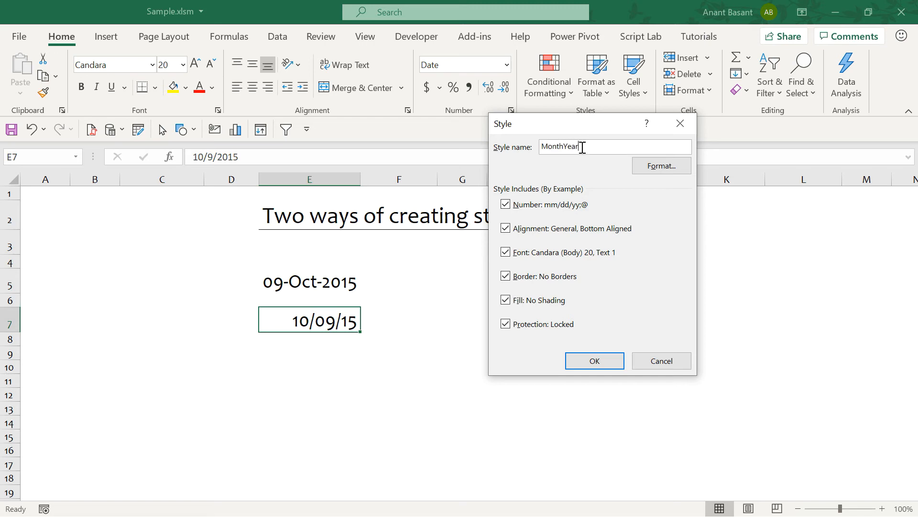
{"action": "left_click", "coordinate": [661, 168]}
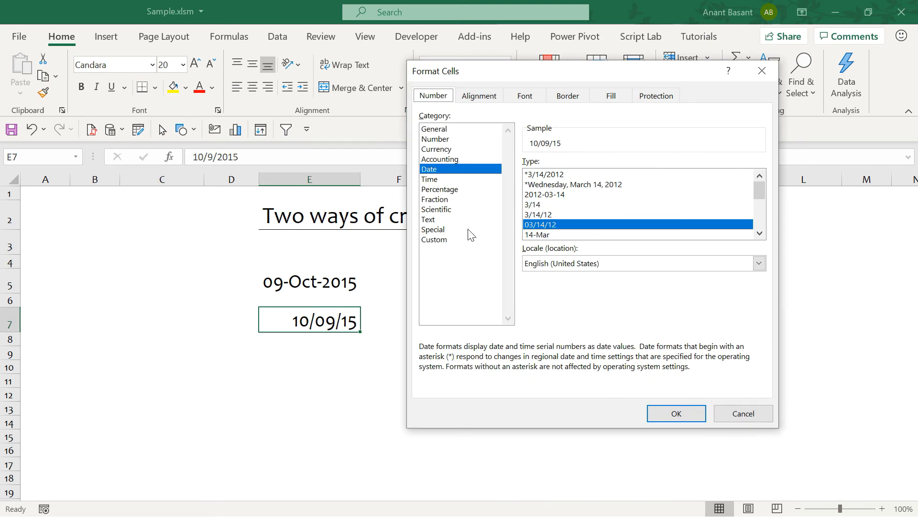
{"action": "left_click", "coordinate": [453, 239]}
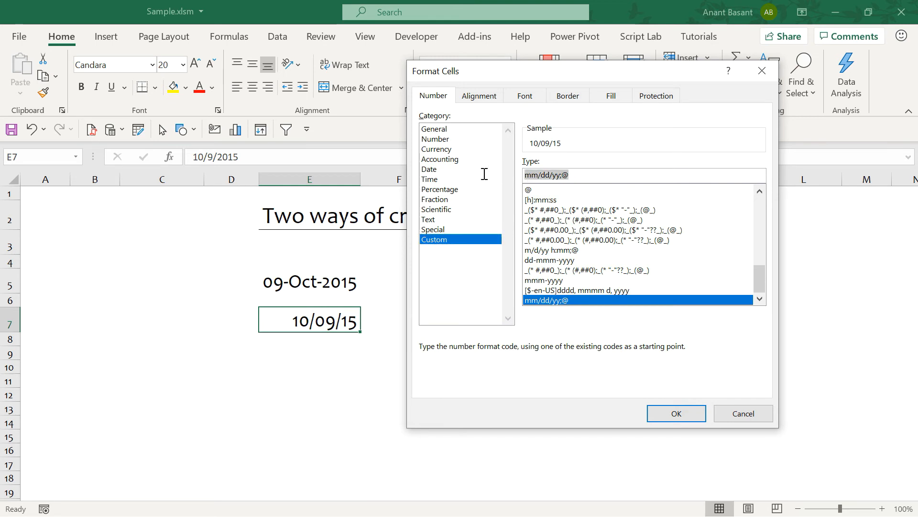
{"action": "type", "text": "mmm-yyyy"}
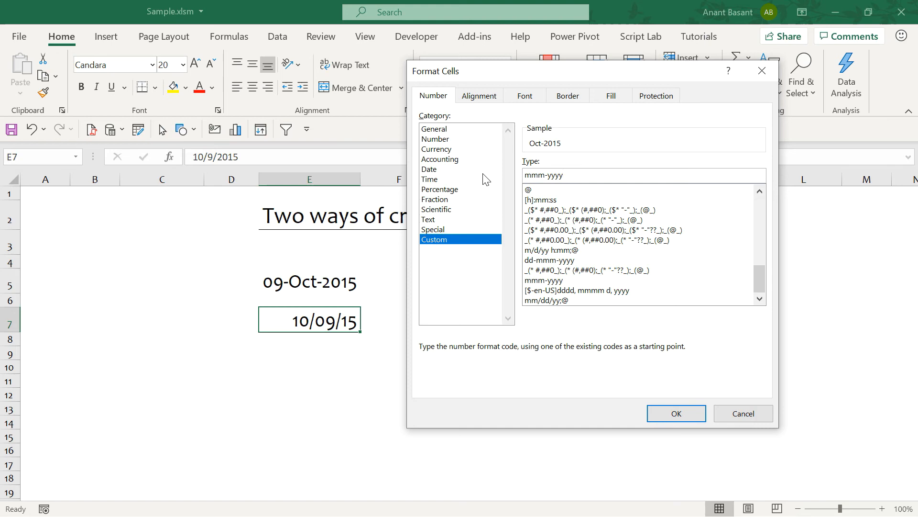
{"action": "left_click", "coordinate": [658, 412]}
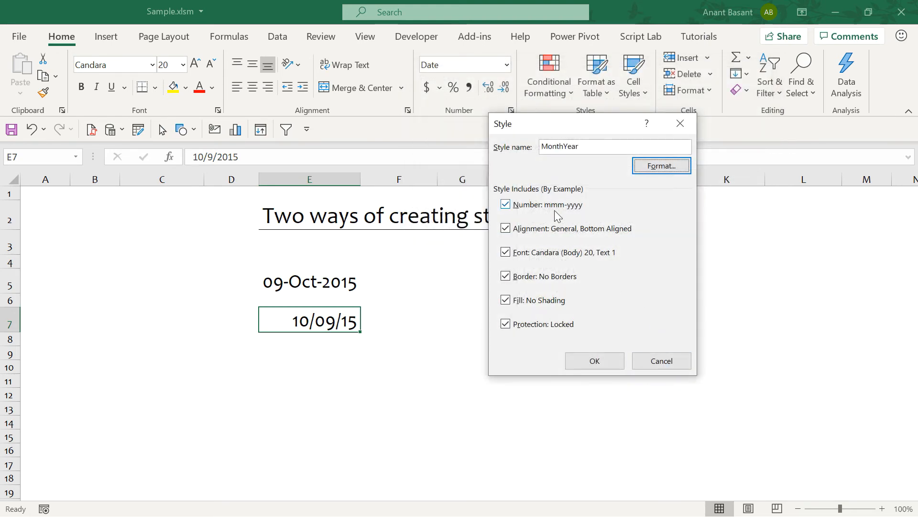
- Leave only Number checked in the MonthYear style and save it
{"action": "left_click", "coordinate": [506, 229]}
{"action": "left_click", "coordinate": [509, 252]}
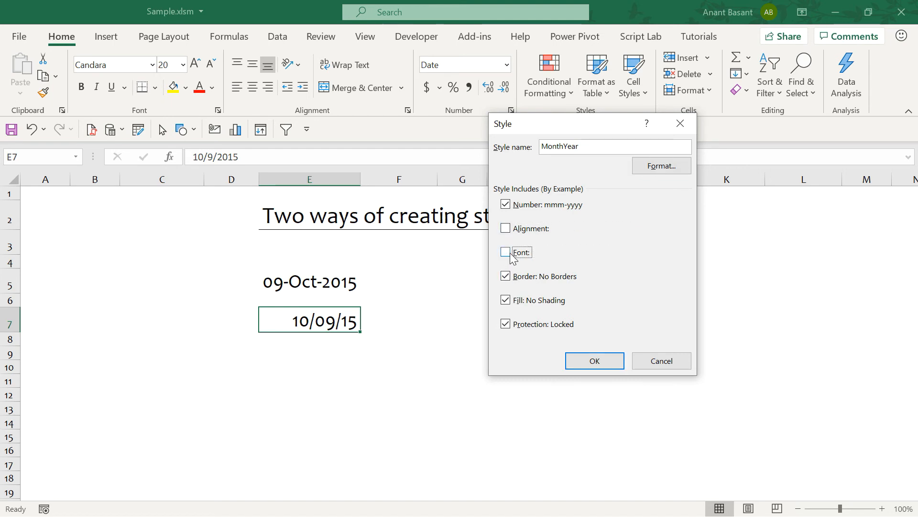
{"action": "left_click", "coordinate": [507, 252]}
{"action": "left_click", "coordinate": [507, 253]}
{"action": "left_click", "coordinate": [506, 276]}
{"action": "left_click", "coordinate": [507, 299]}
{"action": "left_click", "coordinate": [507, 323]}
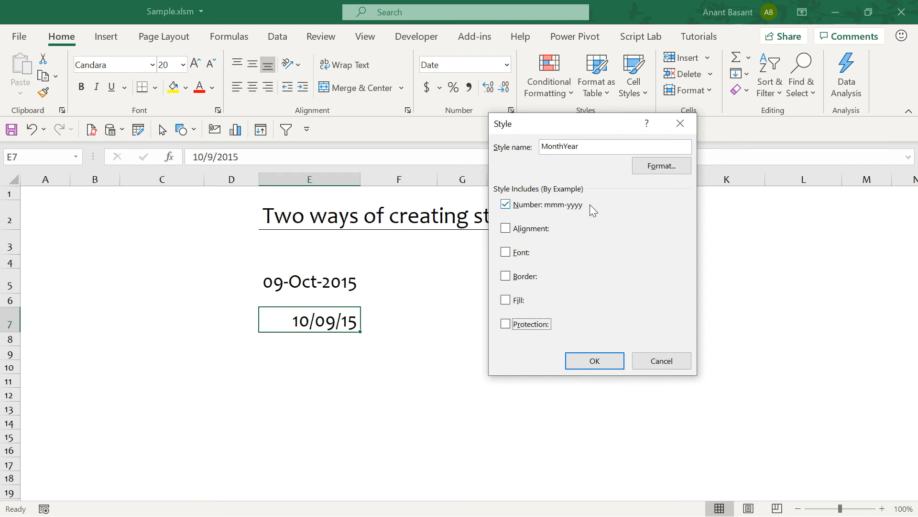
{"action": "left_click", "coordinate": [608, 358]}
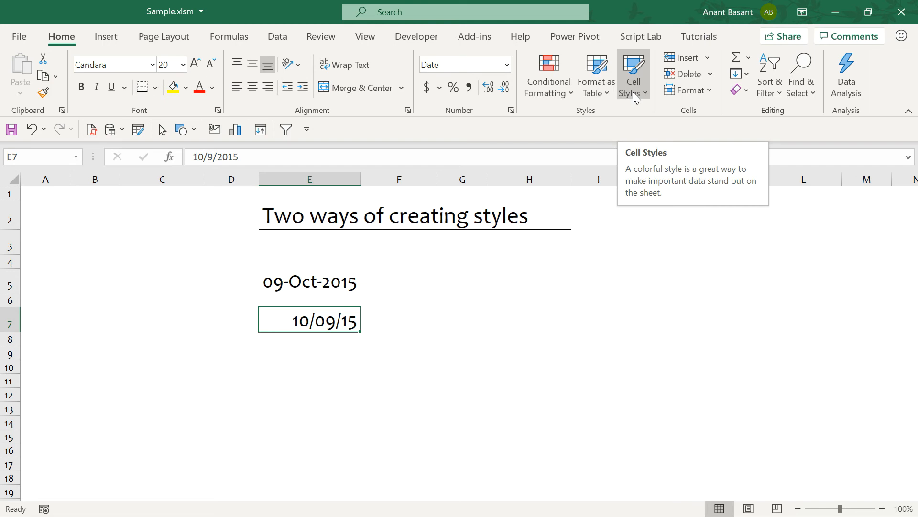
- Apply the custom MonthYear cell style to E7 so 10/09/15 displays as Oct-2015
{"action": "key", "text": "alt"}
{"action": "key", "text": "h"}
{"action": "key", "text": "j"}
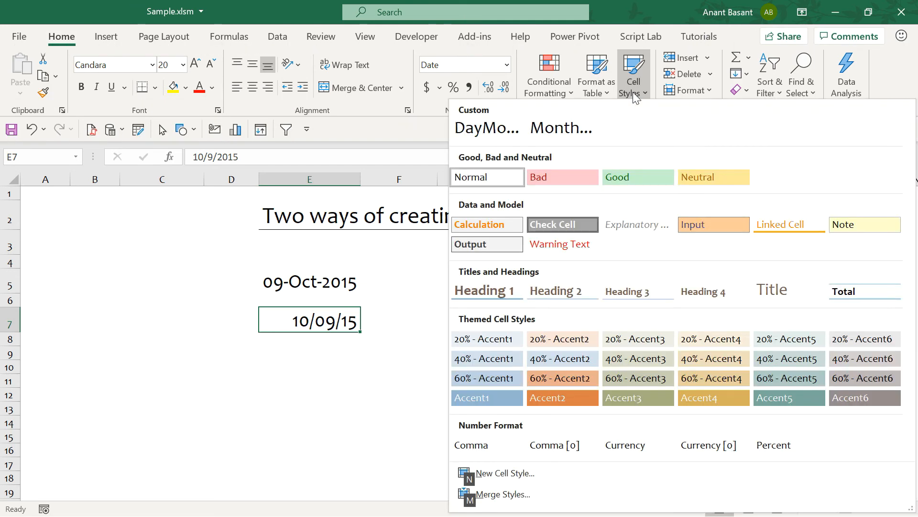
{"action": "left_click", "coordinate": [570, 133]}
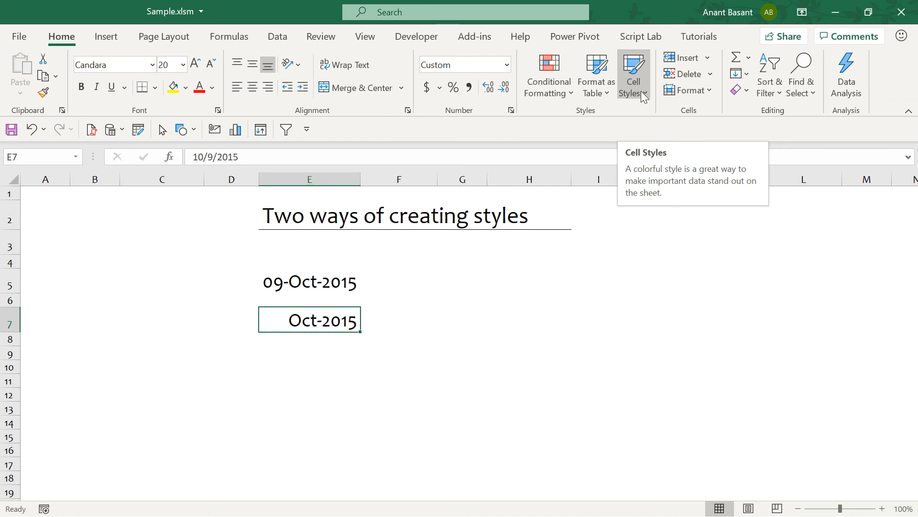
- Check E7's number format and the cell styles gallery, closing both without changes
{"action": "left_click", "coordinate": [510, 111]}
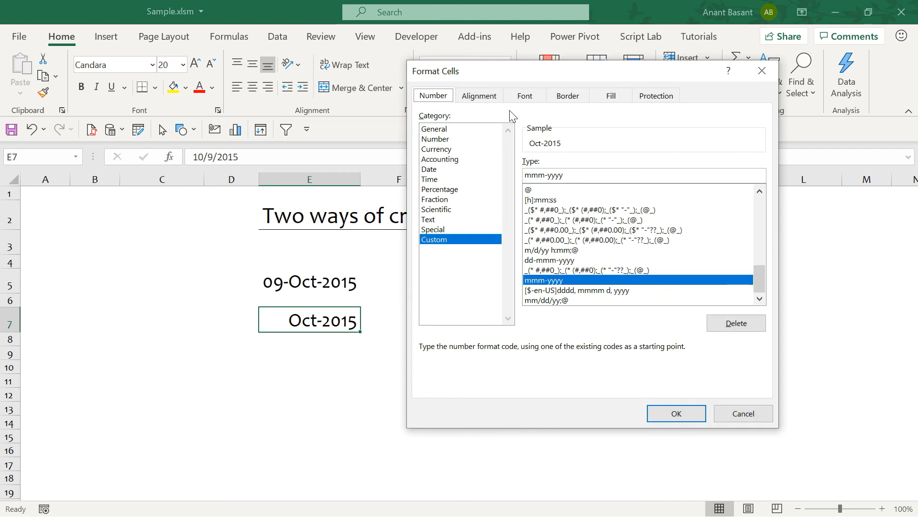
{"action": "key", "text": "Escape"}
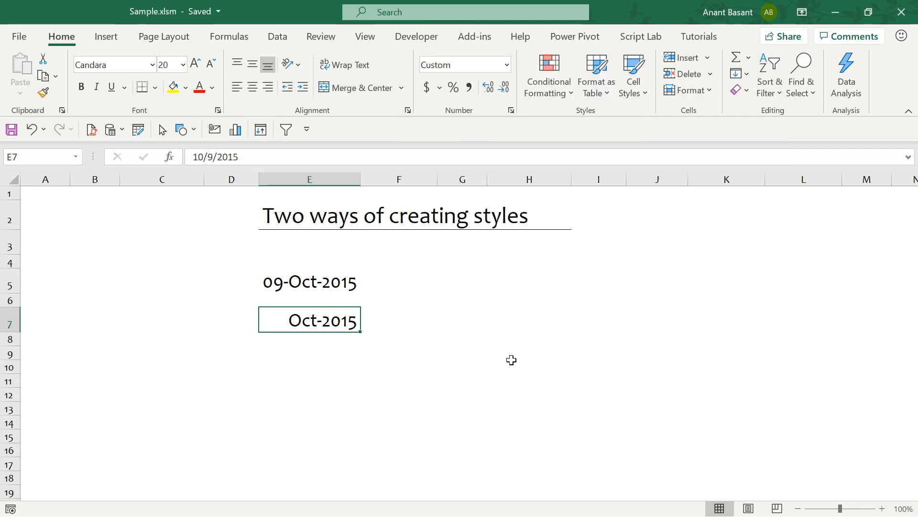
{"action": "key", "text": "alt+h"}
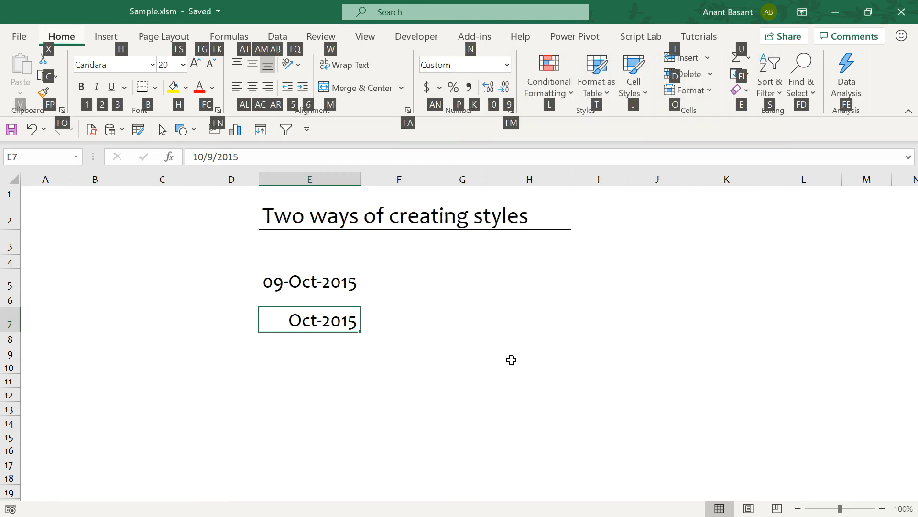
{"action": "key", "text": "j"}
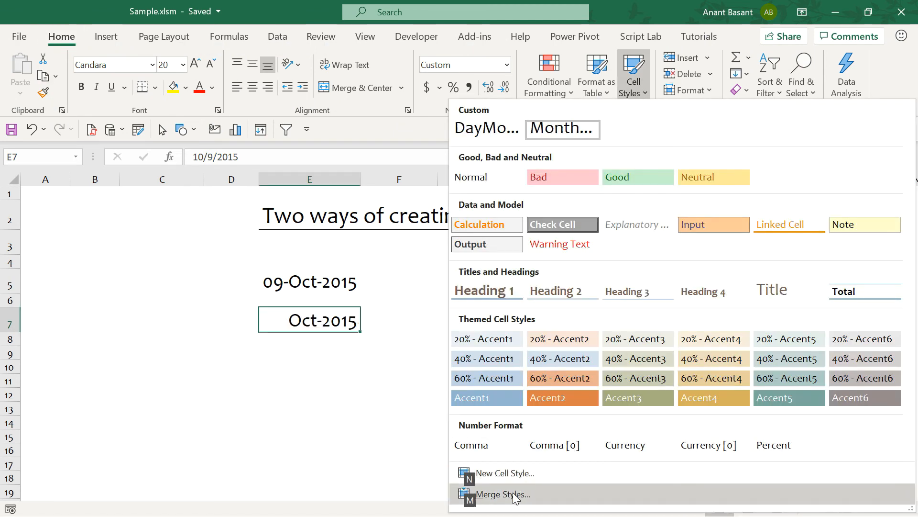
{"action": "key", "text": "Escape"}
{"action": "key", "text": "Escape"}
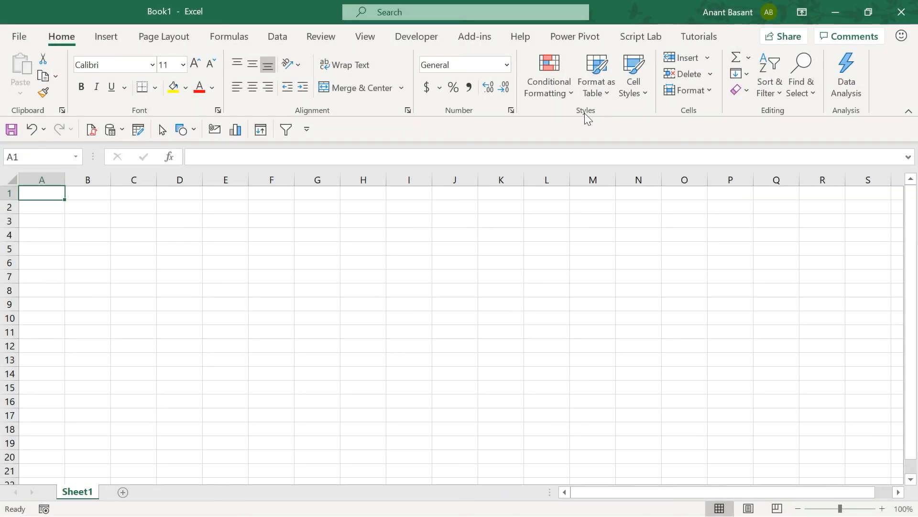
- Merge the DayMonthYear and MonthYear styles from Sample.xlsm into Book1, overwriting same-named styles
{"action": "key", "text": "alt+h"}
{"action": "key", "text": "j"}
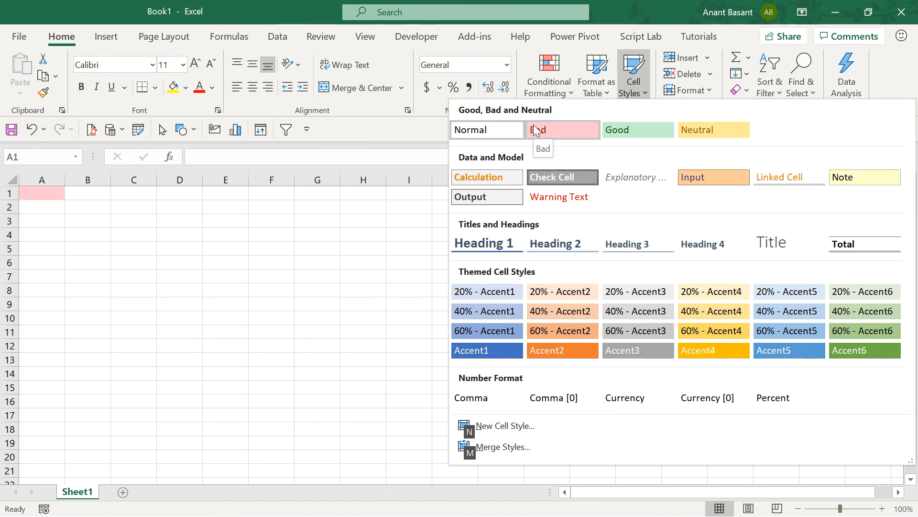
{"action": "left_click", "coordinate": [511, 446]}
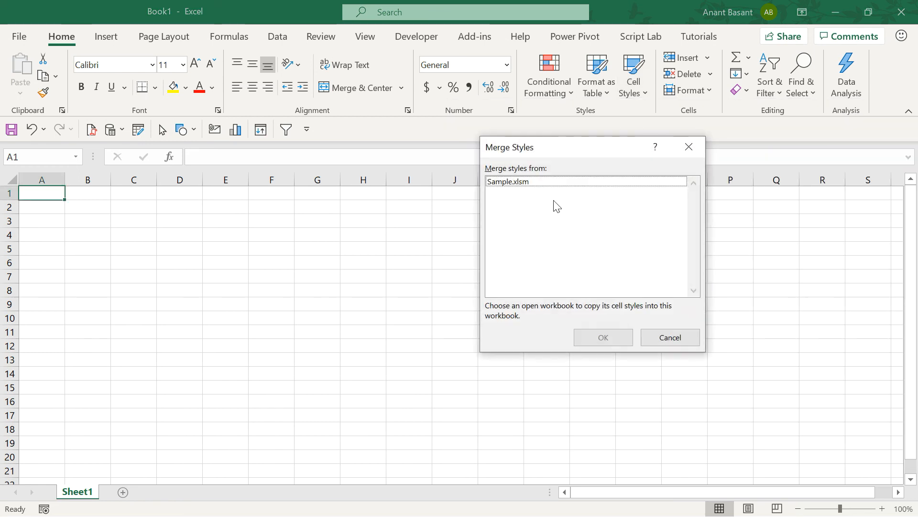
{"action": "left_click_drag", "start_coordinate": [559, 150], "coordinate": [498, 145]}
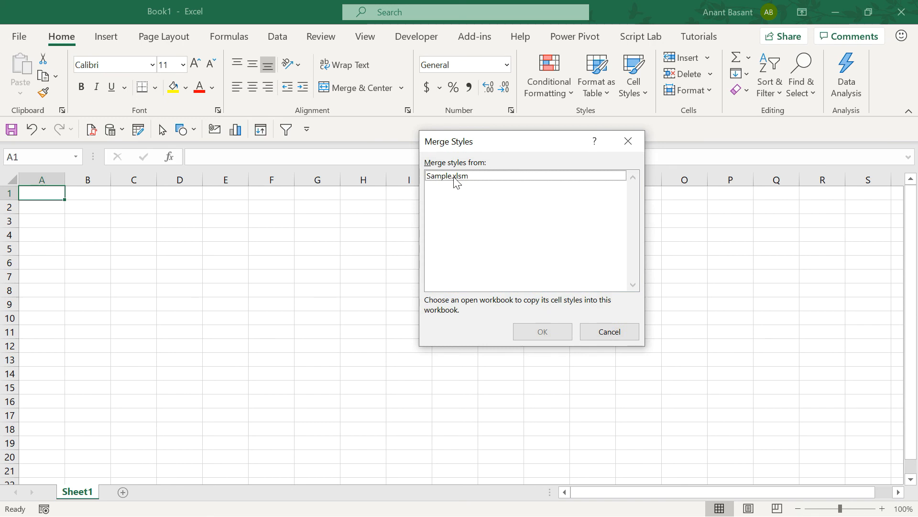
{"action": "left_click", "coordinate": [453, 180]}
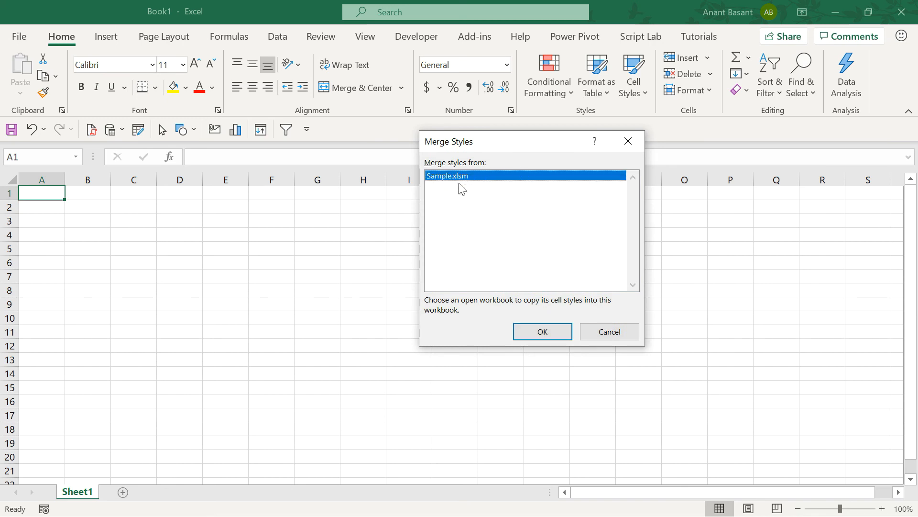
{"action": "left_click", "coordinate": [535, 332]}
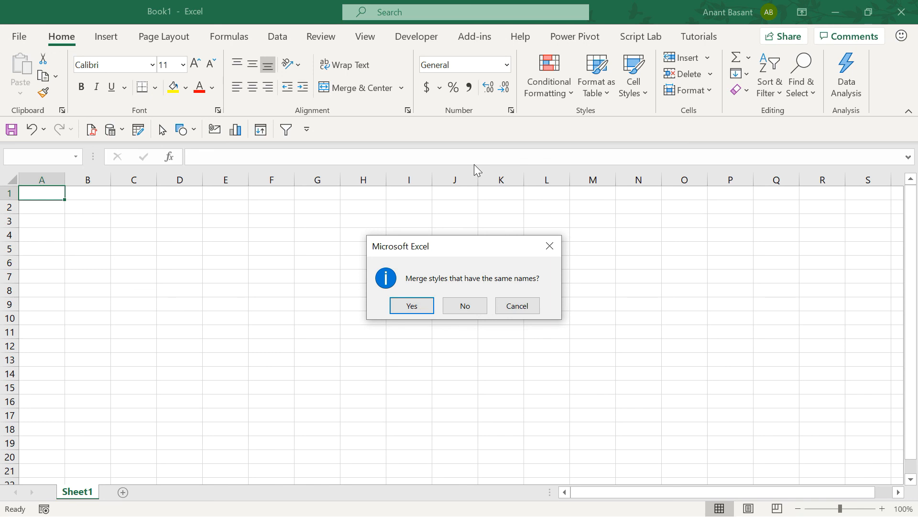
{"action": "left_click", "coordinate": [423, 305]}
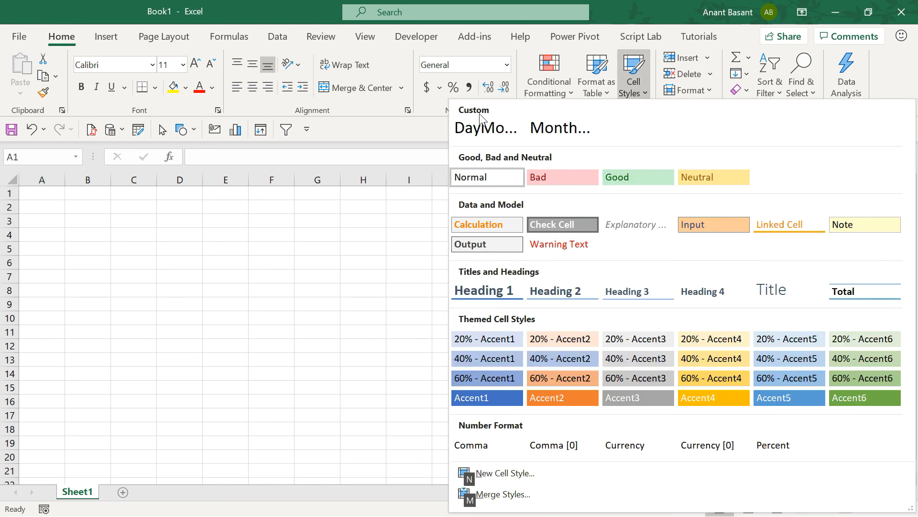
- Enter 5/8/2015 in F3 and give it the DayMonthYear style so it shows 08-May-2015
{"action": "left_click", "coordinate": [286, 220]}
{"action": "type", "text": "5/"}
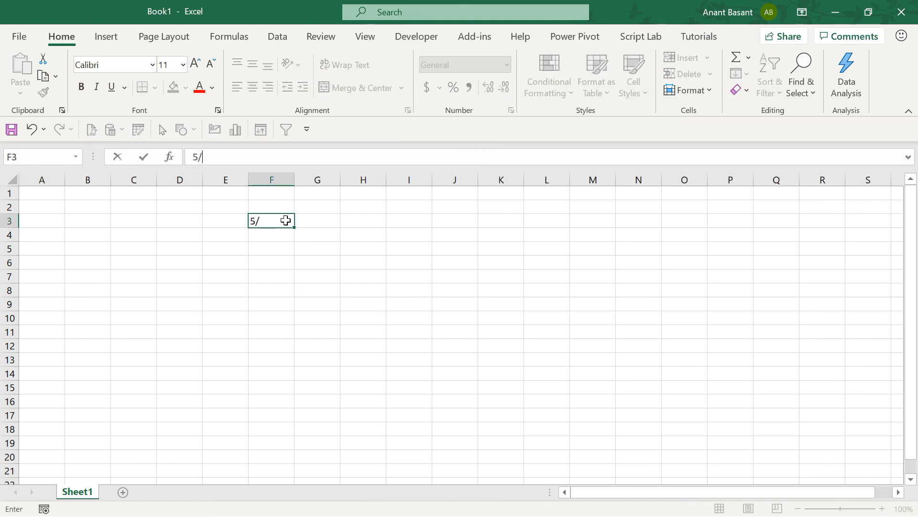
{"action": "type", "text": "8/2015"}
{"action": "key", "text": "ctrl+Return"}
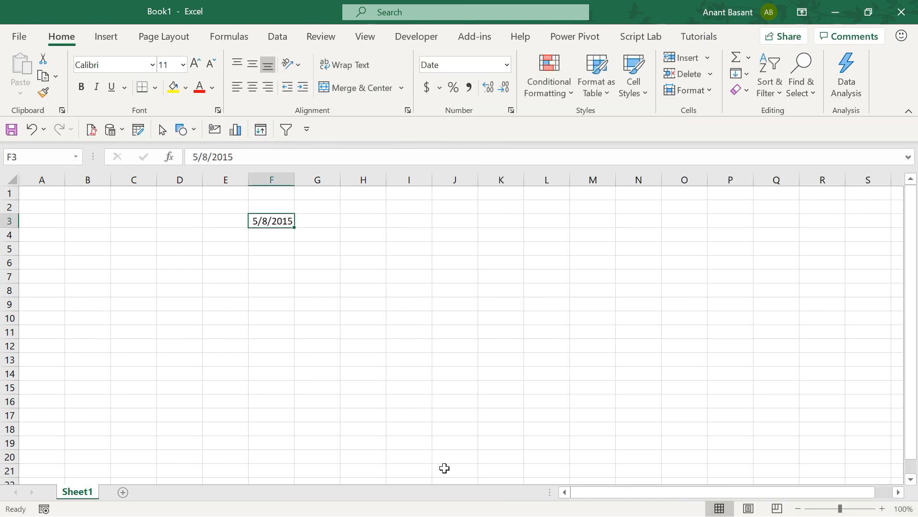
{"action": "left_click", "coordinate": [636, 95]}
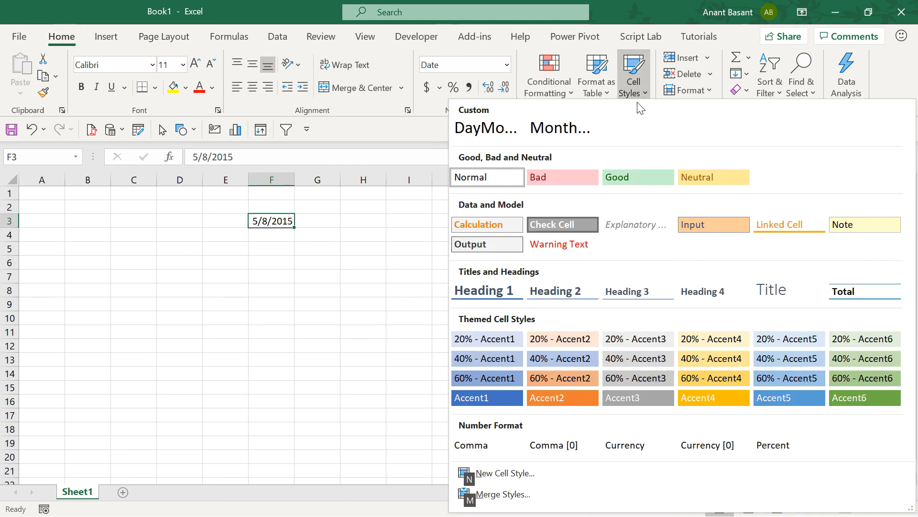
{"action": "left_click", "coordinate": [487, 130]}
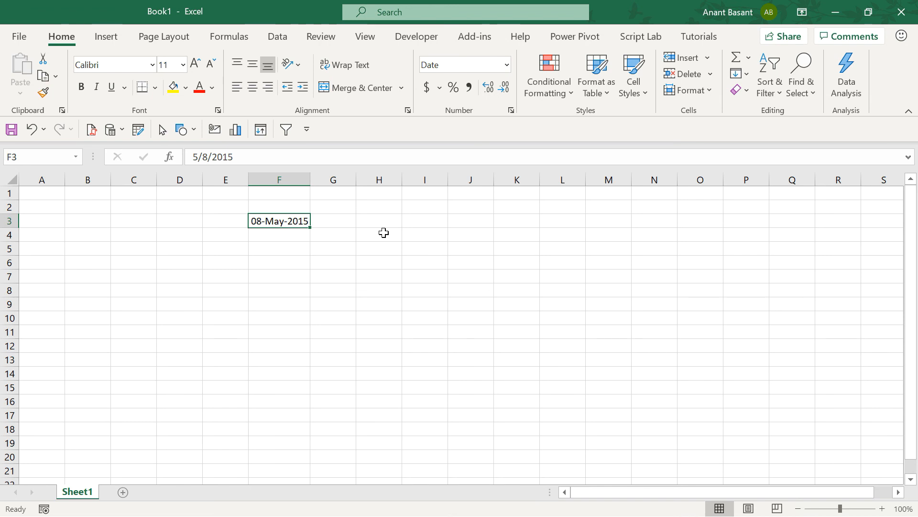
{"action": "scroll", "coordinate": [384, 233], "scroll_direction": "up", "scroll_amount": 5, "text": "ctrl"}
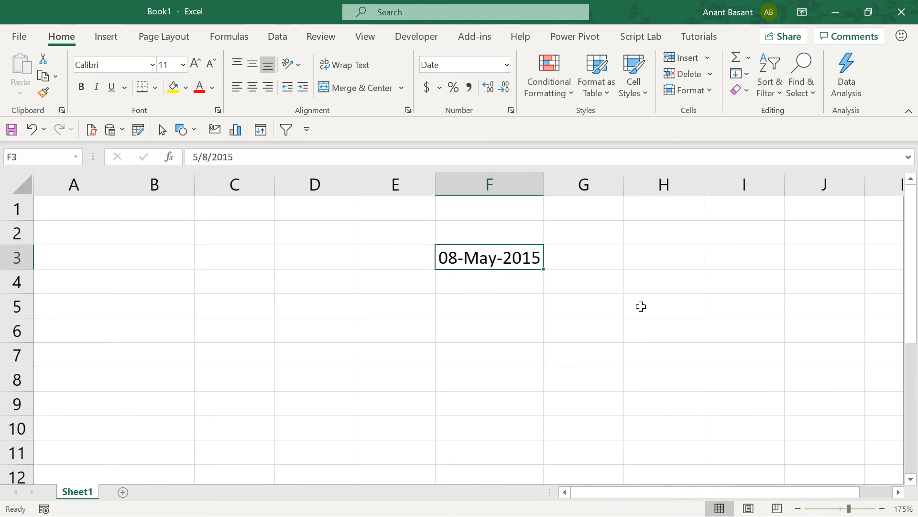